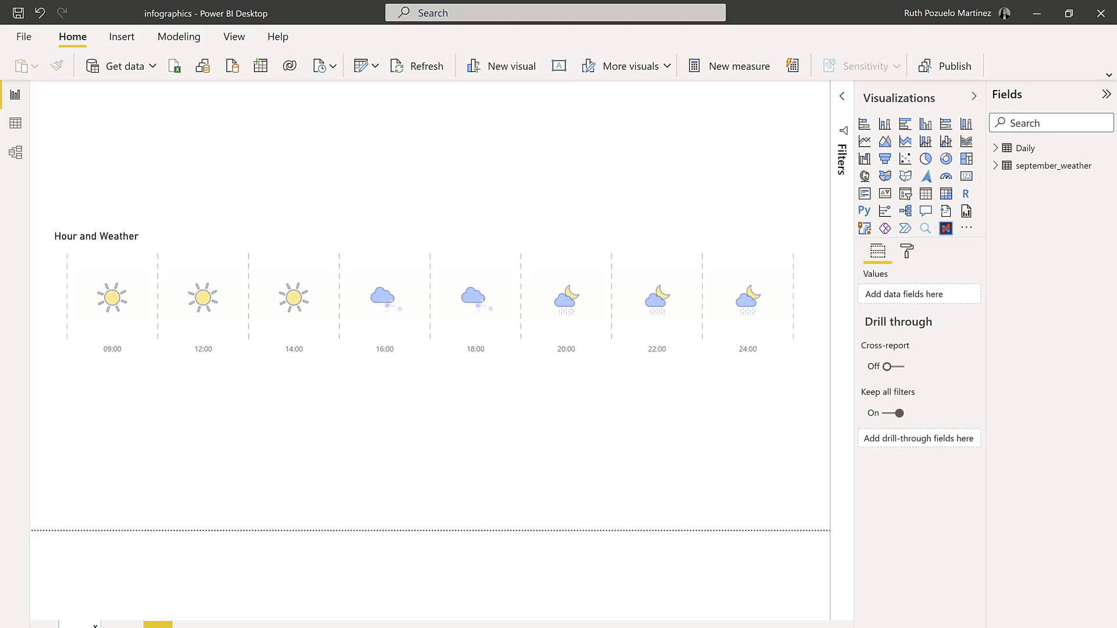
Step: Add a blank report page next to the existing weather infographic pages
{"action": "left_click", "coordinate": [157, 625]}
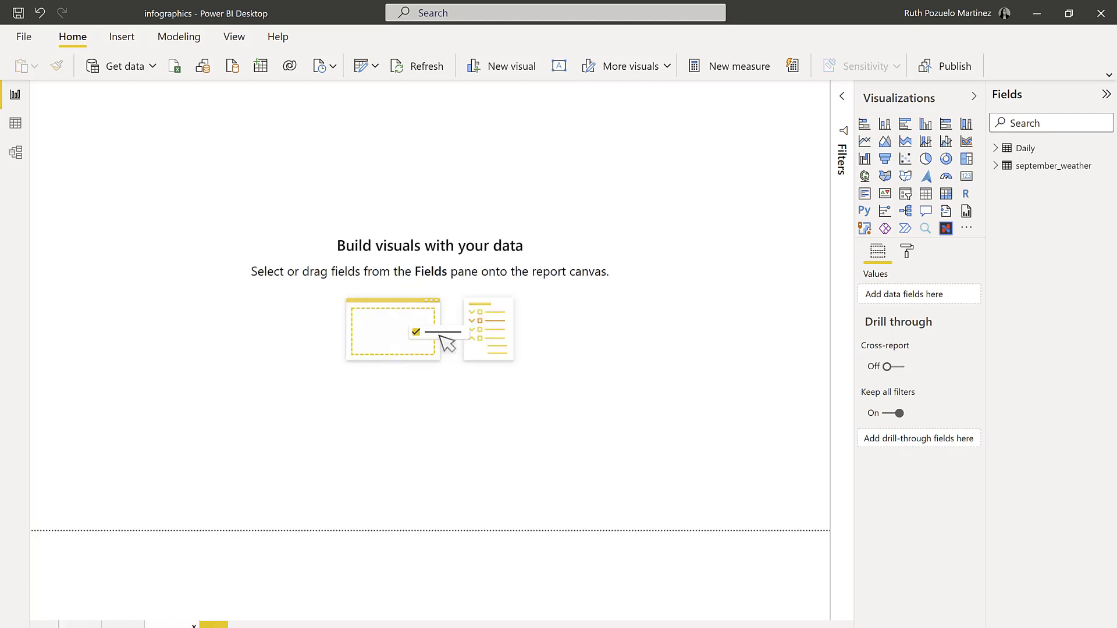
Step: Build a table of Daily's Hour and Weather fields and enlarge it on the page
{"action": "left_click", "coordinate": [996, 149]}
{"action": "left_click", "coordinate": [1018, 166]}
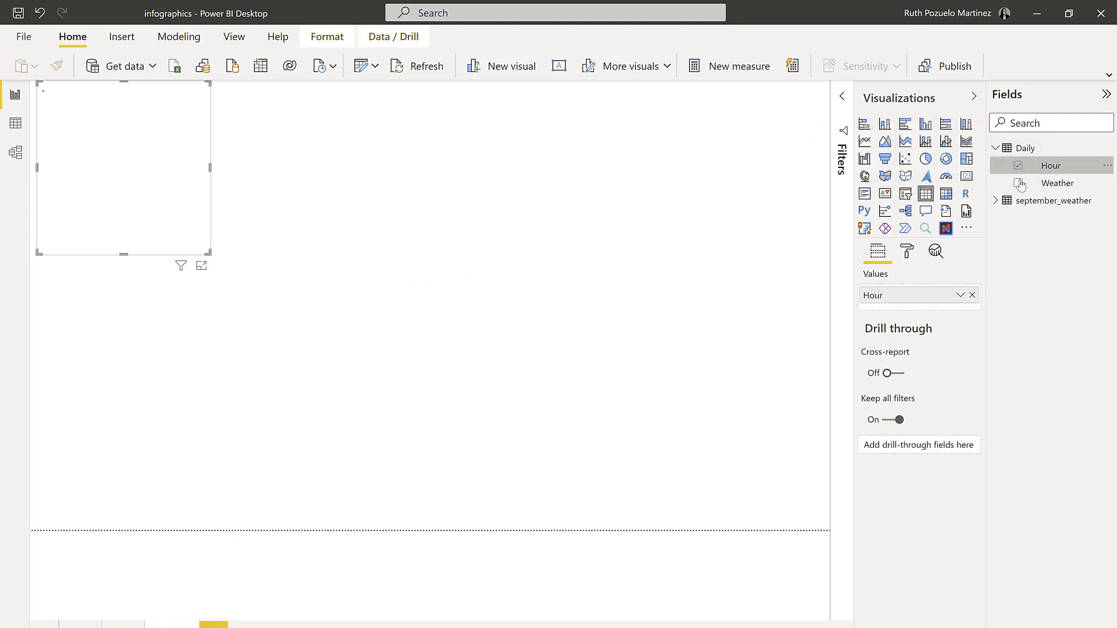
{"action": "left_click", "coordinate": [1019, 183]}
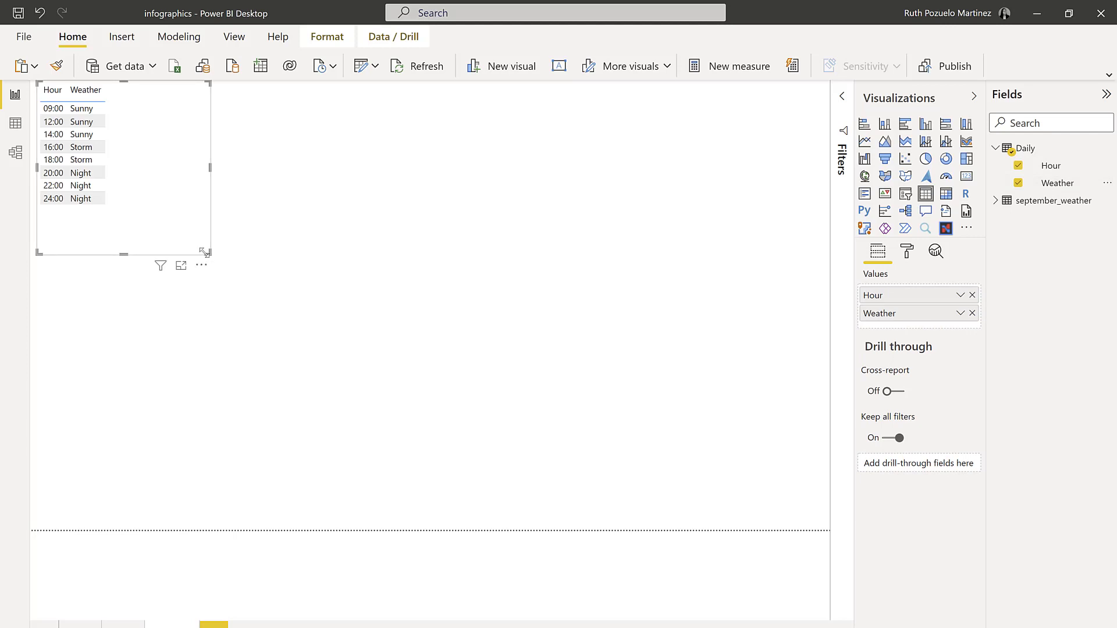
{"action": "left_click_drag", "start_coordinate": [207, 253], "coordinate": [596, 506]}
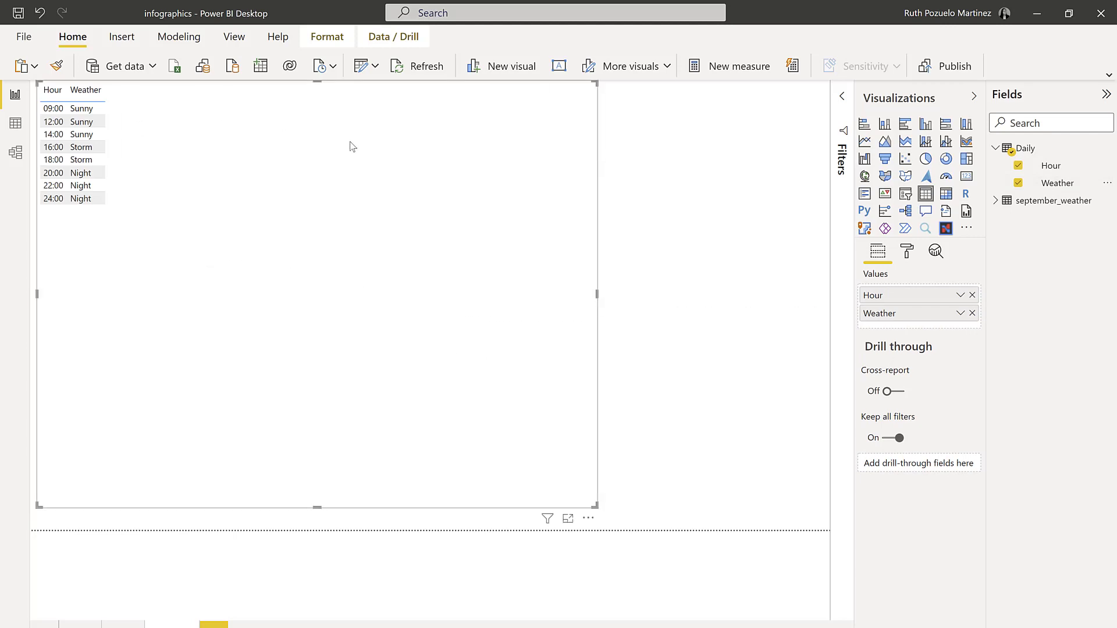
Step: Convert the table into a Charticulator visual and create a new chart from scratch
{"action": "left_click", "coordinate": [946, 228]}
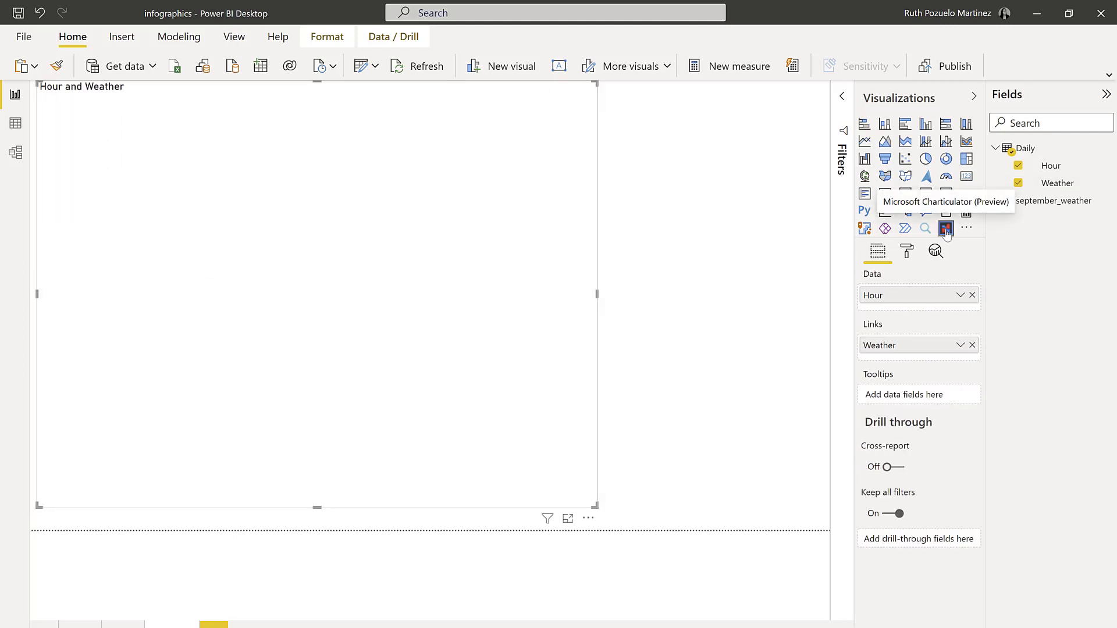
{"action": "left_click", "coordinate": [589, 519]}
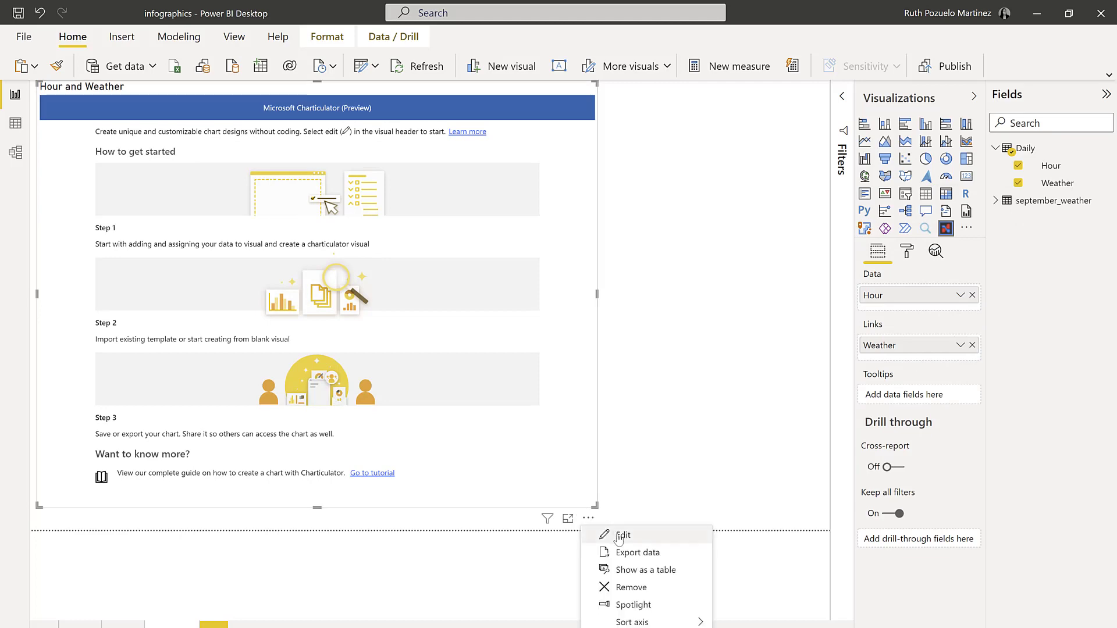
{"action": "left_click", "coordinate": [615, 533]}
{"action": "left_click", "coordinate": [130, 251]}
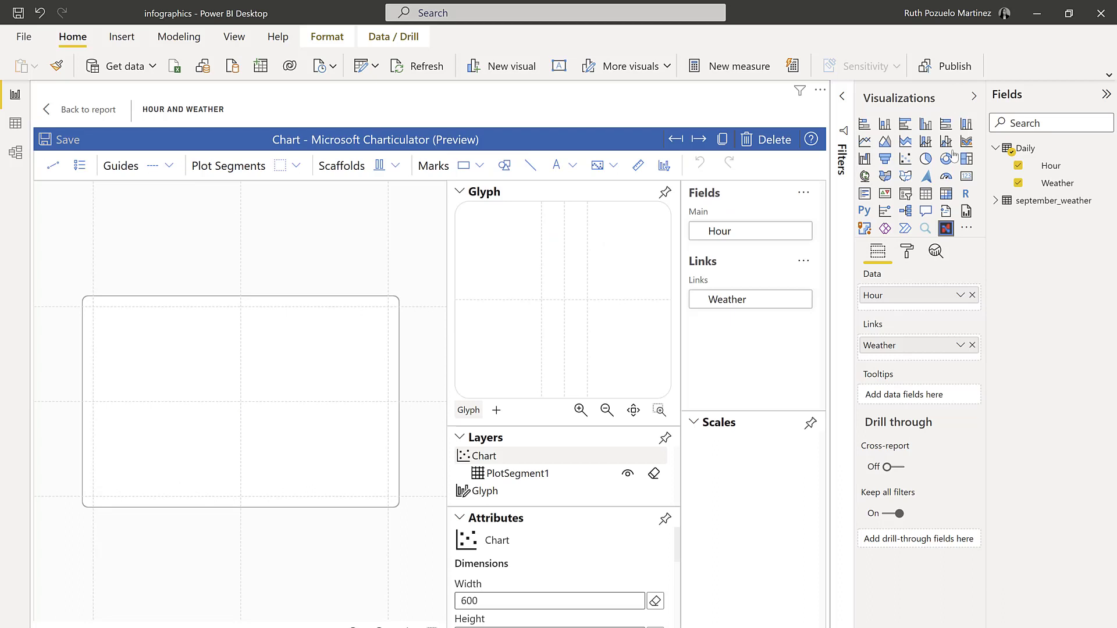
Step: Move Weather from Links into the Data fields and add an Image mark to the glyph
{"action": "left_click_drag", "start_coordinate": [899, 354], "coordinate": [898, 311]}
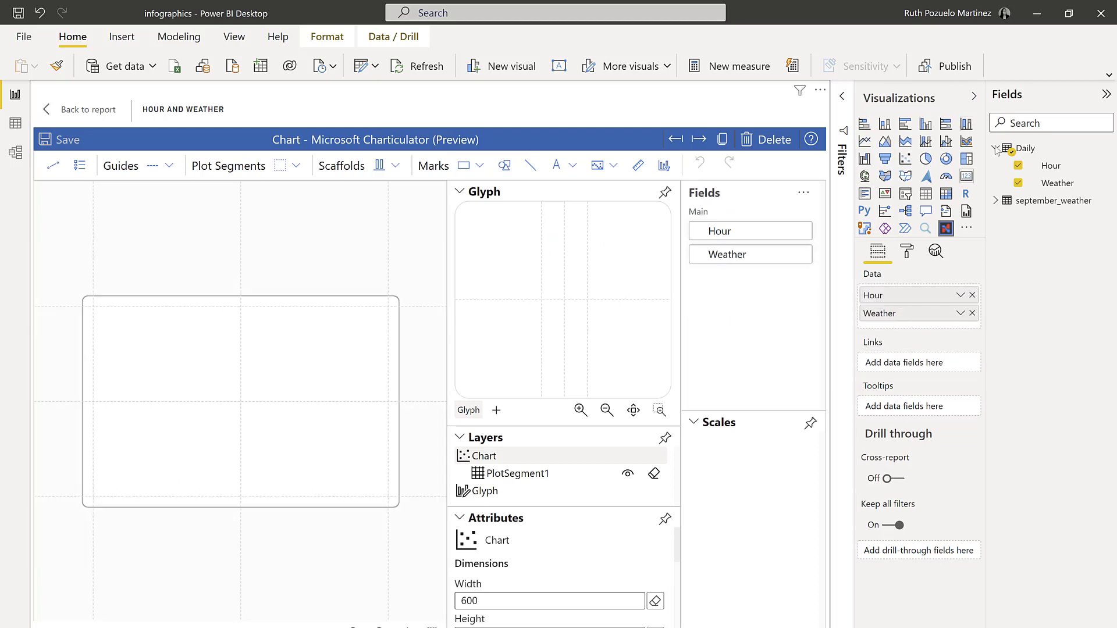
{"action": "left_click", "coordinate": [976, 99]}
{"action": "left_click", "coordinate": [1105, 95]}
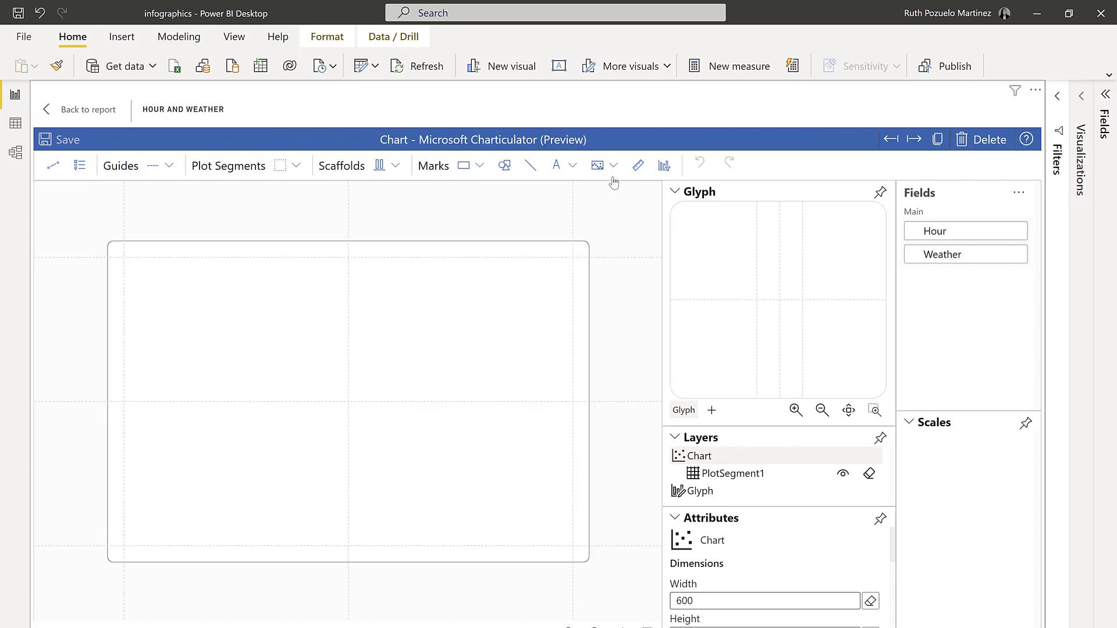
{"action": "left_click", "coordinate": [598, 165]}
{"action": "left_click_drag", "start_coordinate": [632, 219], "coordinate": [767, 307]}
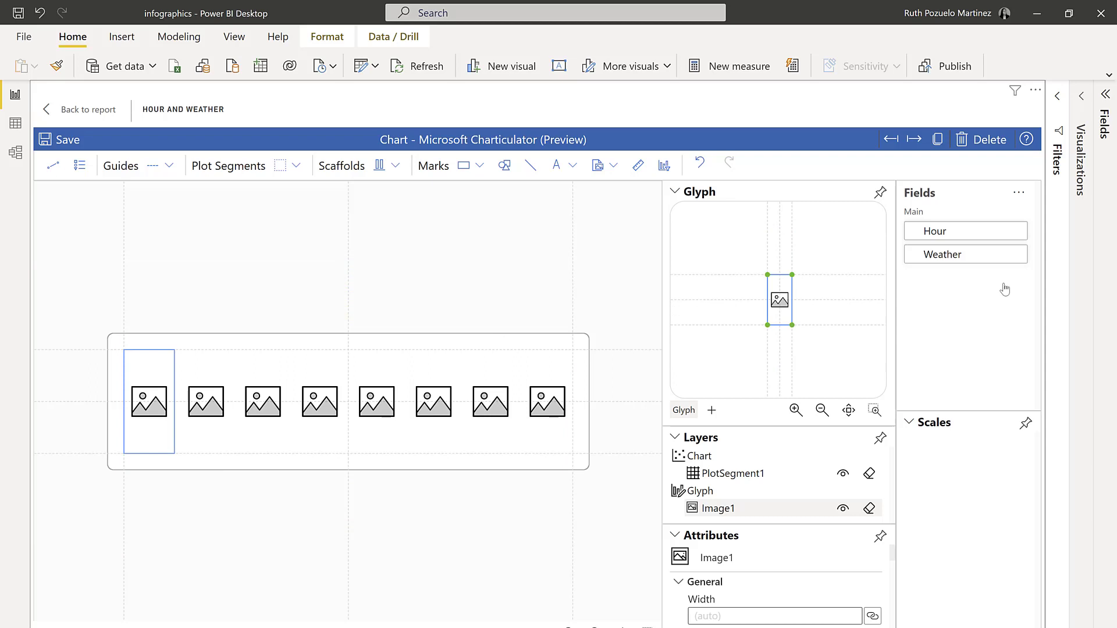
Step: Lay the plot segment along Hour on the X axis and reduce the chart height
{"action": "left_click", "coordinate": [738, 473]}
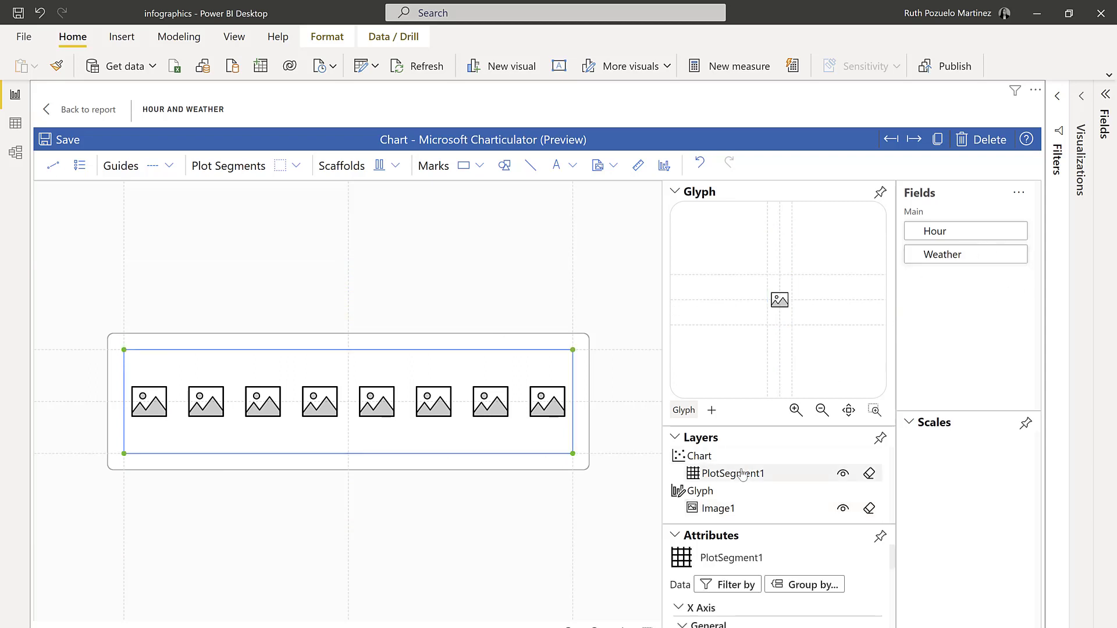
{"action": "left_click", "coordinate": [675, 192]}
{"action": "left_click_drag", "start_coordinate": [931, 231], "coordinate": [754, 448]}
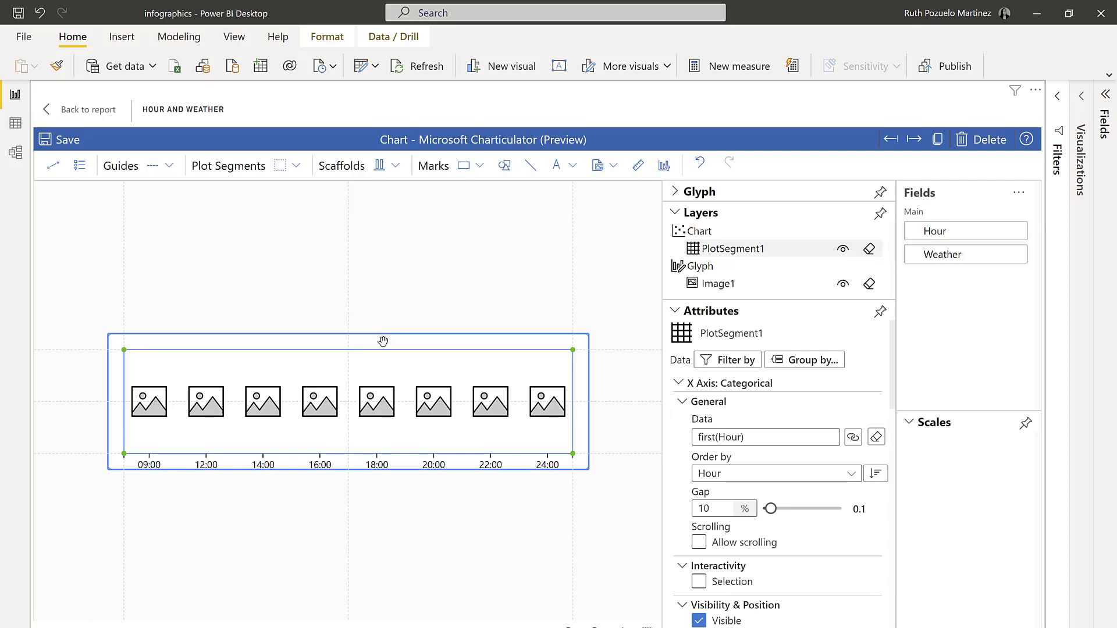
{"action": "left_click_drag", "start_coordinate": [382, 339], "coordinate": [384, 353]}
{"action": "left_click_drag", "start_coordinate": [588, 436], "coordinate": [589, 430]}
Step: Hide axis baseline and tick lines, make hour labels dark grey, and bind Image to Weather
{"action": "scroll", "coordinate": [770, 559], "scroll_direction": "down", "scroll_amount": 3}
{"action": "scroll", "coordinate": [770, 558], "scroll_direction": "down", "scroll_amount": 2}
{"action": "left_click", "coordinate": [698, 520]}
{"action": "left_click", "coordinate": [699, 499]}
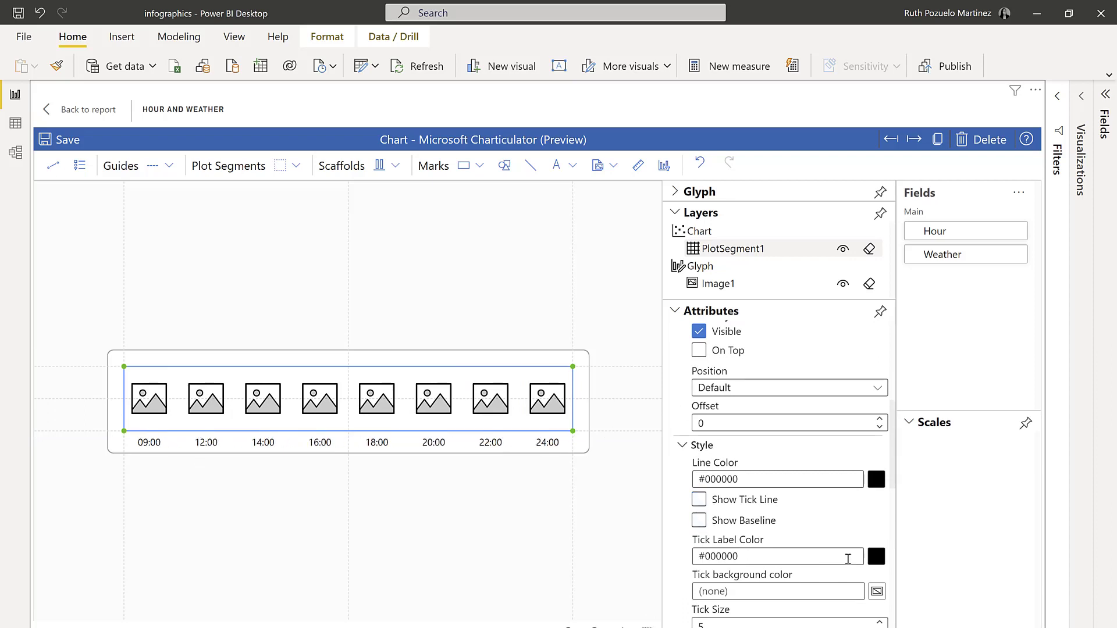
{"action": "left_click", "coordinate": [878, 557]}
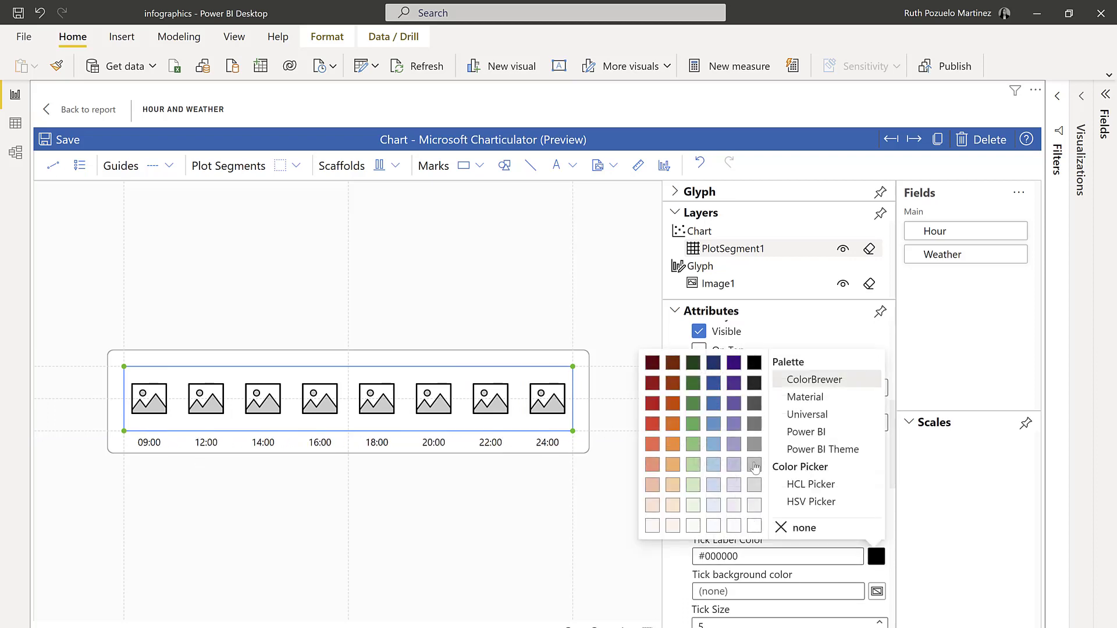
{"action": "left_click", "coordinate": [754, 466]}
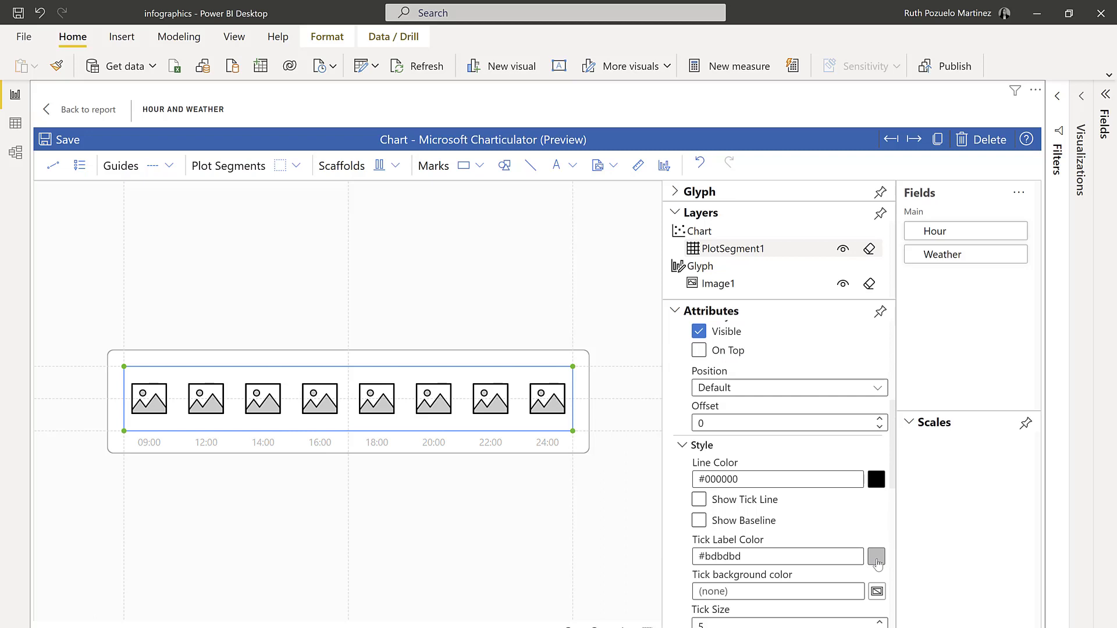
{"action": "left_click", "coordinate": [877, 559]}
{"action": "left_click", "coordinate": [754, 450]}
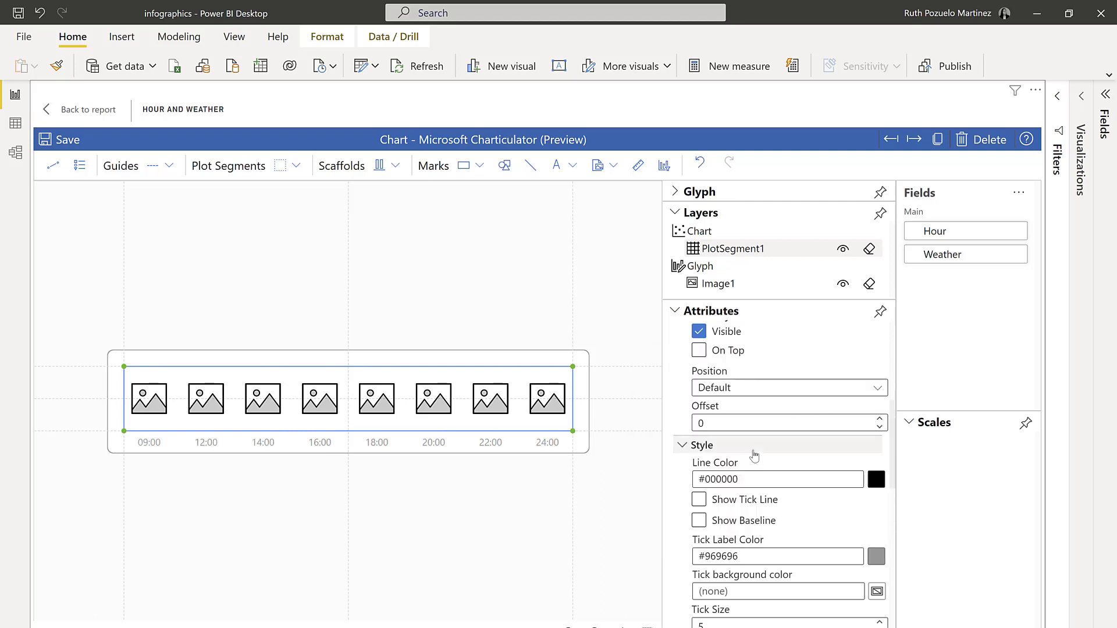
{"action": "left_click", "coordinate": [743, 291]}
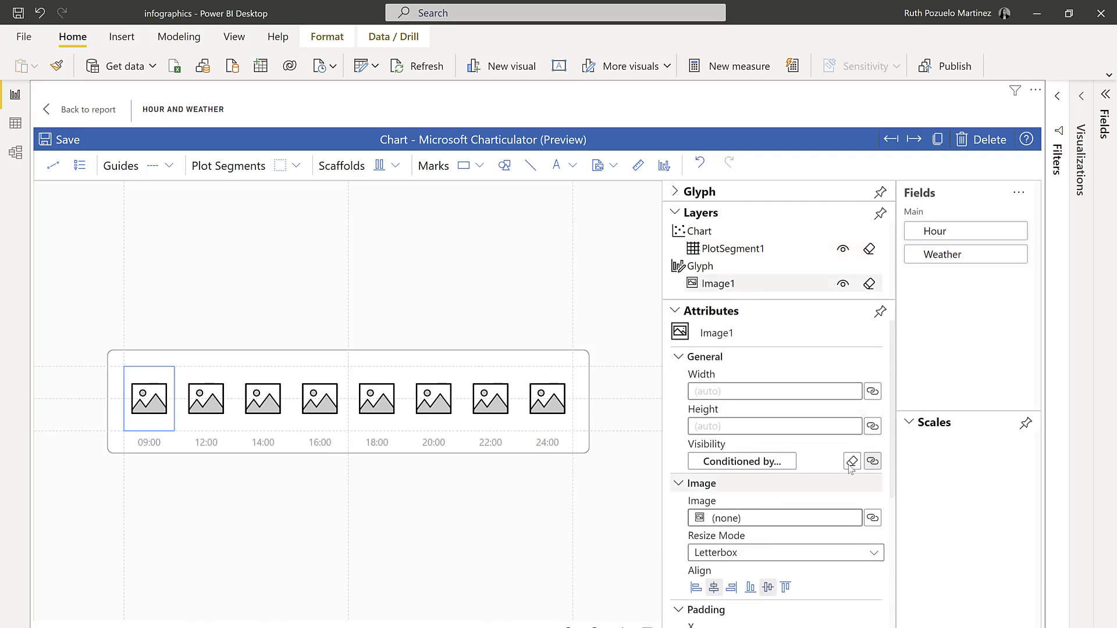
{"action": "left_click_drag", "start_coordinate": [954, 259], "coordinate": [770, 505]}
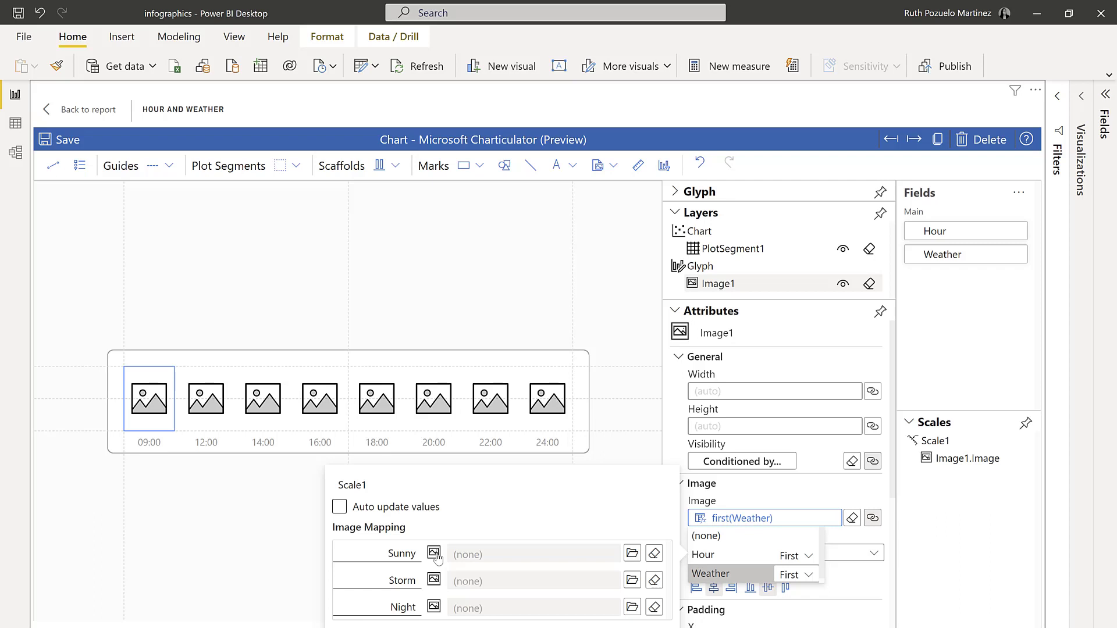
Step: Map Sunny, Storm and Night to the pictures sun.gif, storm.gif and night.gif
{"action": "left_click", "coordinate": [632, 554]}
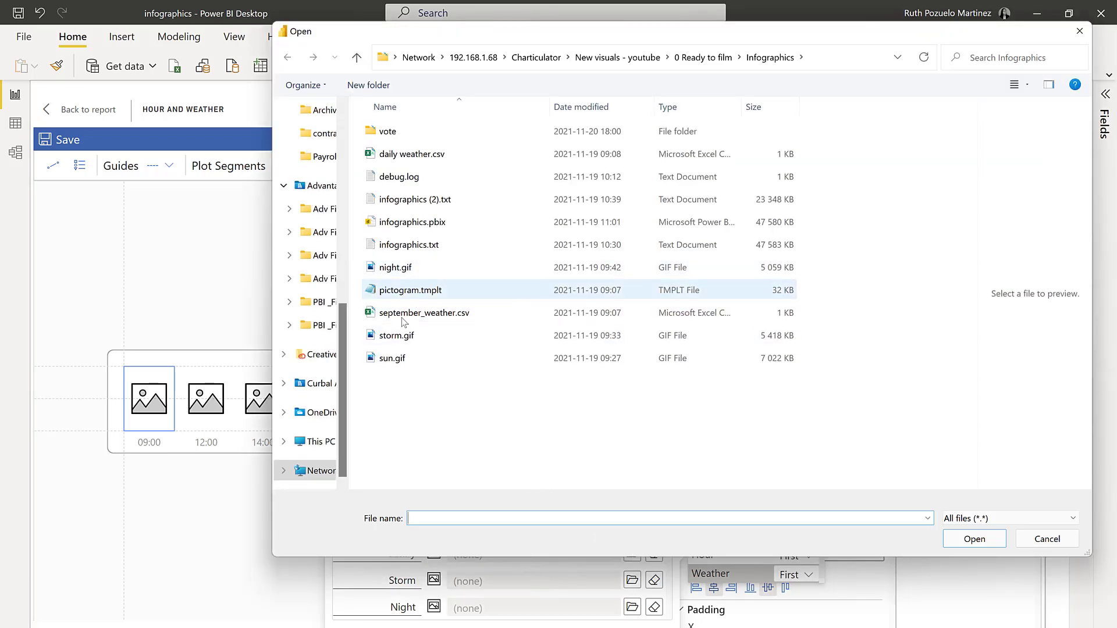
{"action": "left_click", "coordinate": [401, 362]}
{"action": "left_click", "coordinate": [974, 540]}
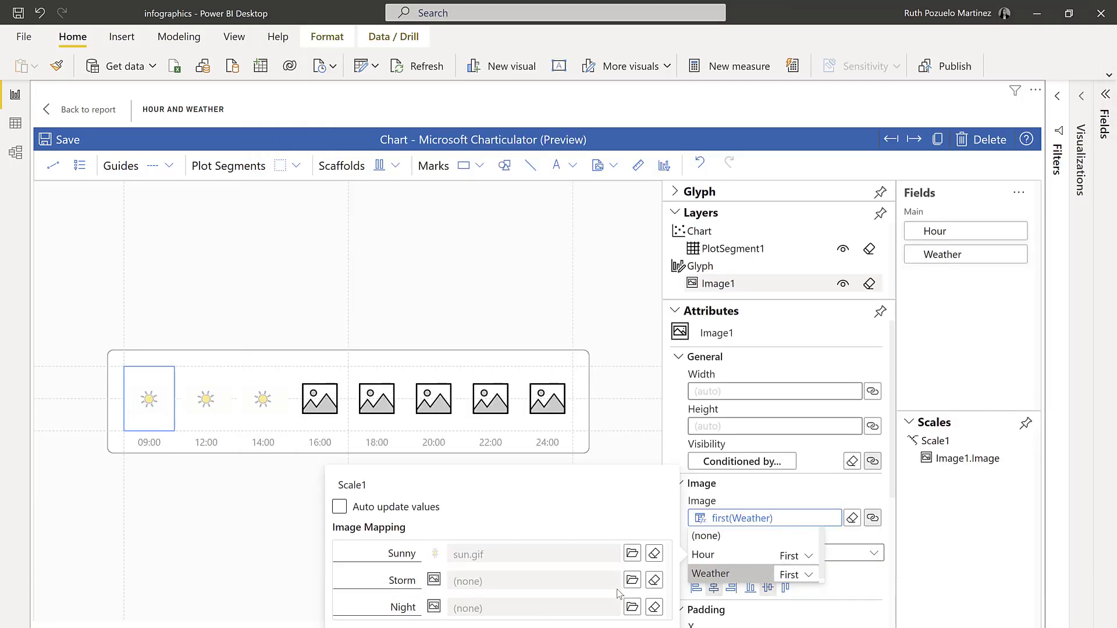
{"action": "left_click", "coordinate": [633, 582]}
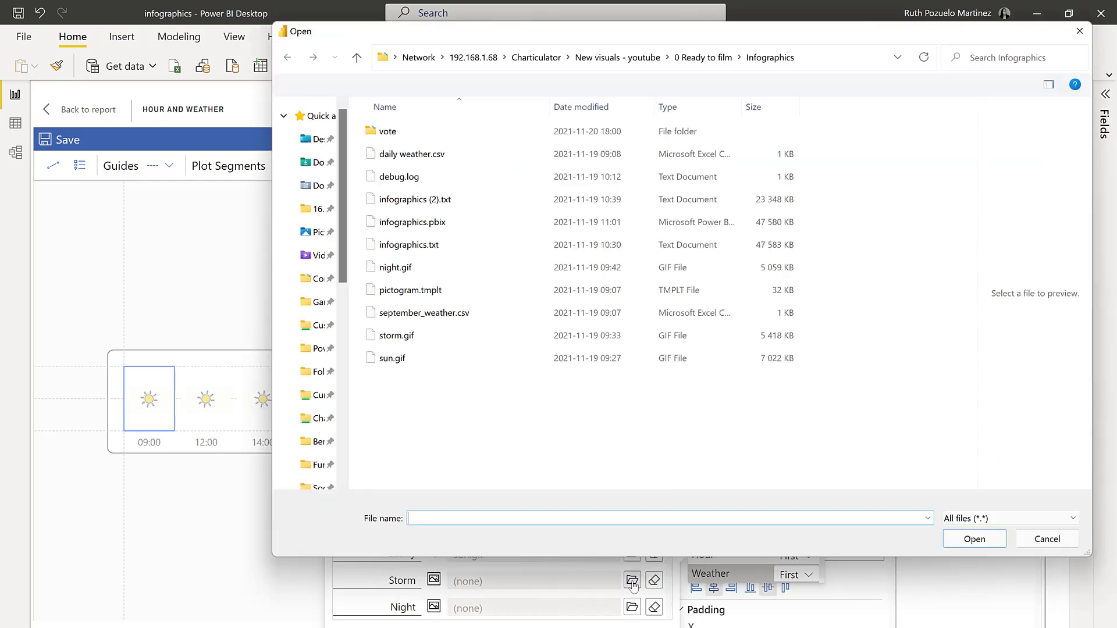
{"action": "left_click", "coordinate": [407, 335]}
{"action": "left_click", "coordinate": [969, 543]}
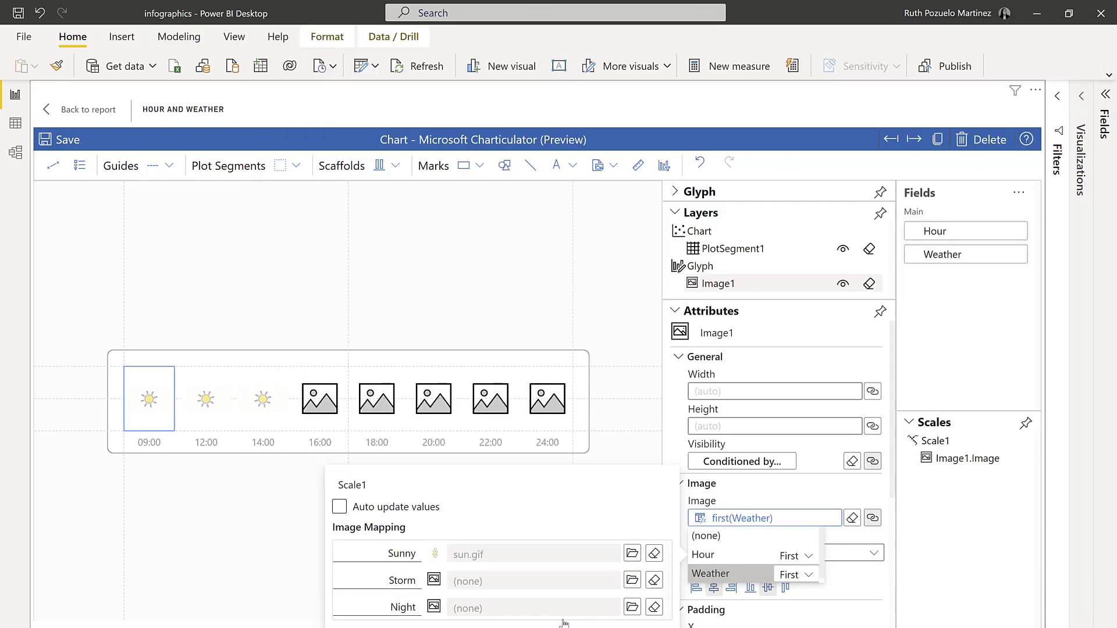
{"action": "left_click", "coordinate": [631, 607]}
{"action": "left_click", "coordinate": [415, 270]}
{"action": "left_click", "coordinate": [968, 541]}
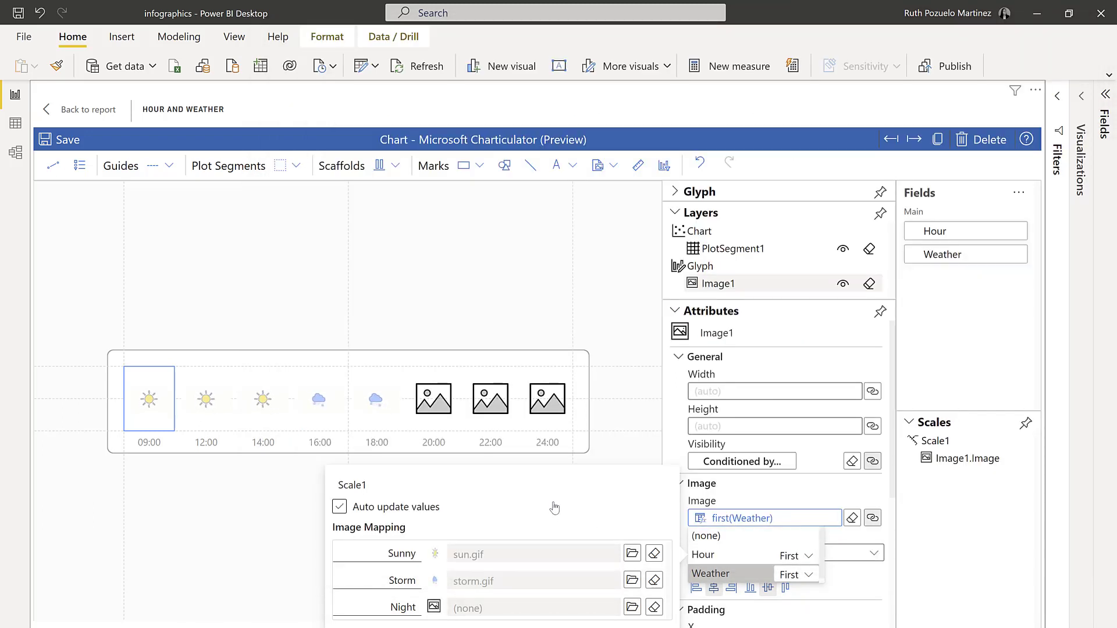
{"action": "left_click", "coordinate": [611, 451]}
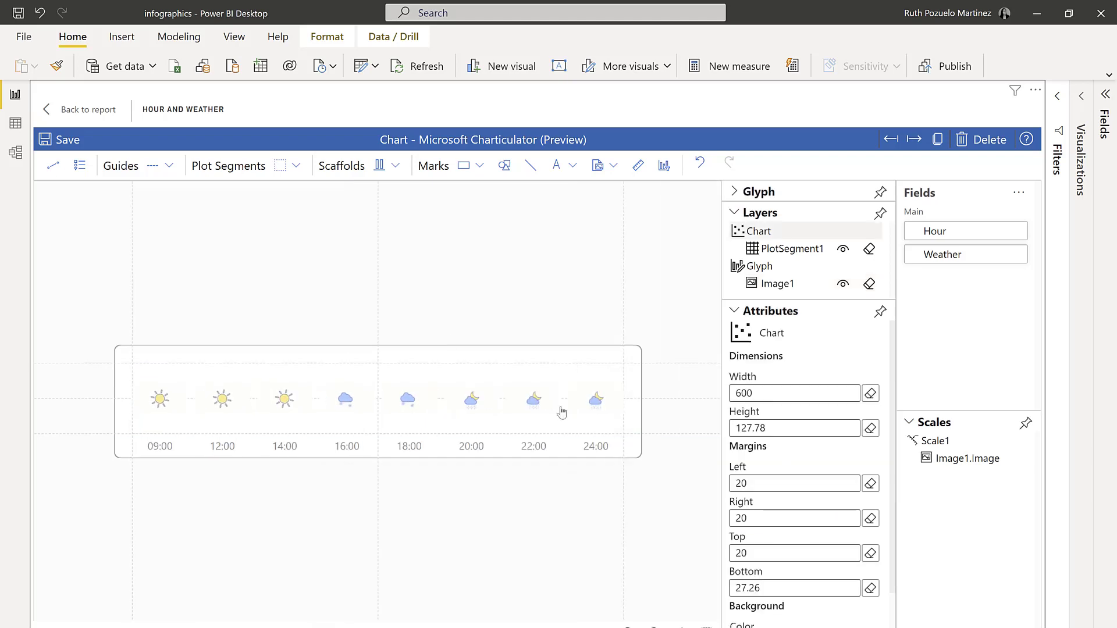
Step: Widen the Hour and Weather visual to the page's right edge and reopen its Charticulator editor
{"action": "left_click", "coordinate": [82, 110]}
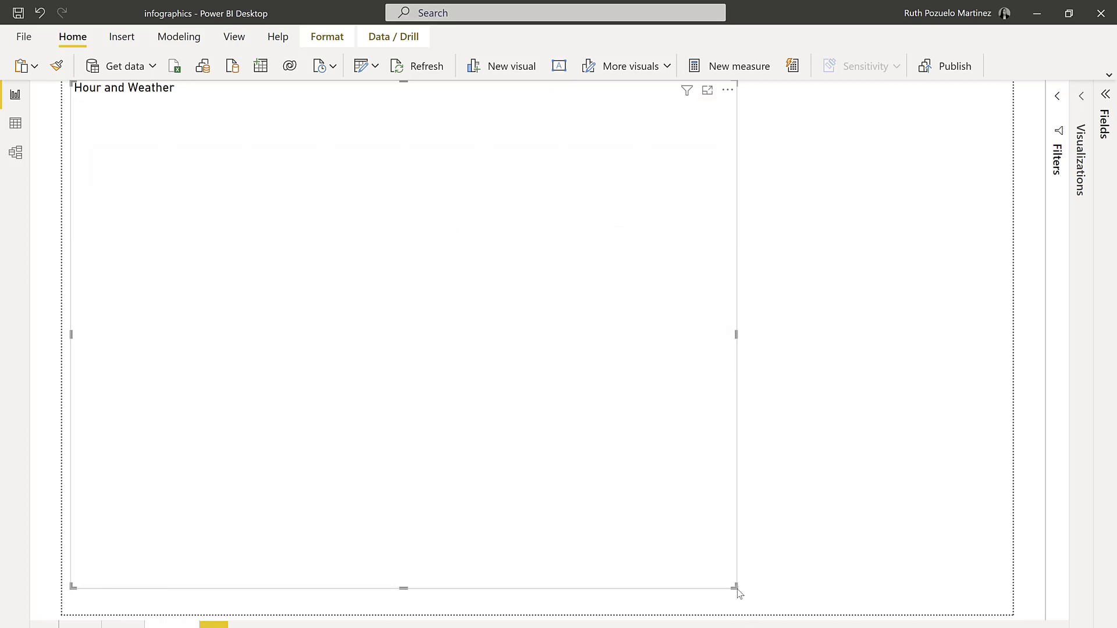
{"action": "left_click_drag", "start_coordinate": [783, 540], "coordinate": [802, 531]}
{"action": "left_click_drag", "start_coordinate": [1058, 480], "coordinate": [1059, 491]}
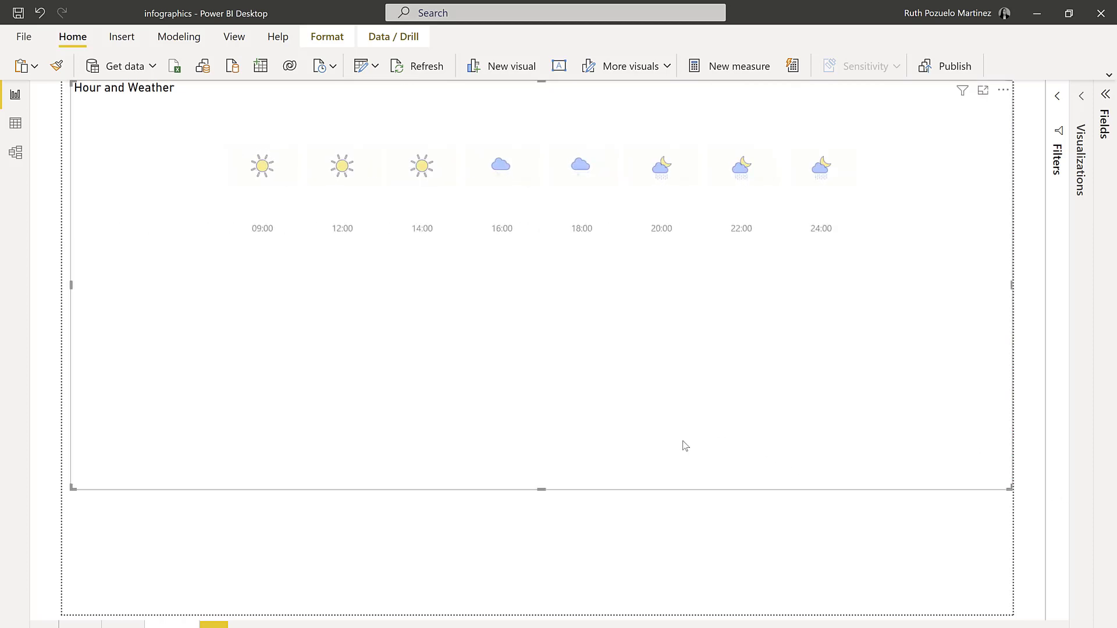
{"action": "left_click", "coordinate": [707, 452]}
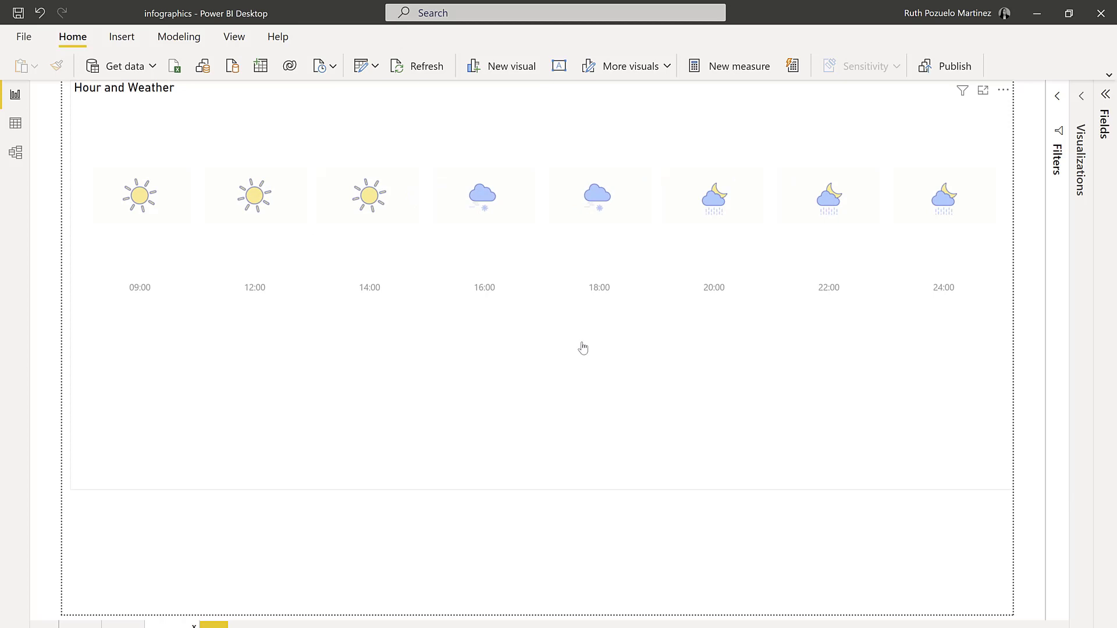
{"action": "left_click", "coordinate": [1003, 90]}
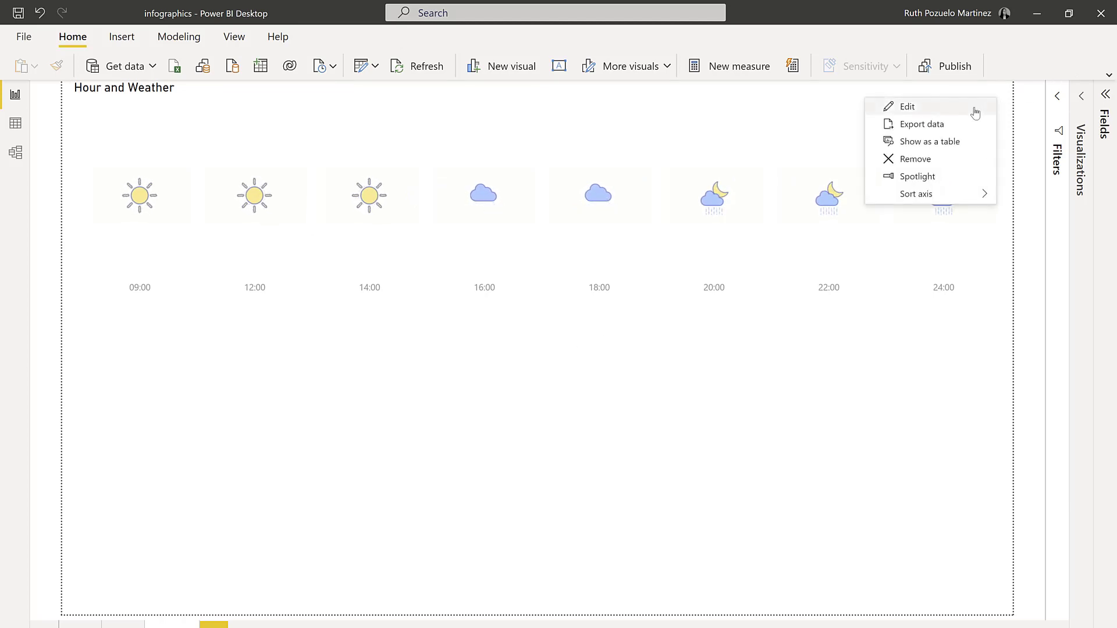
{"action": "left_click", "coordinate": [976, 112]}
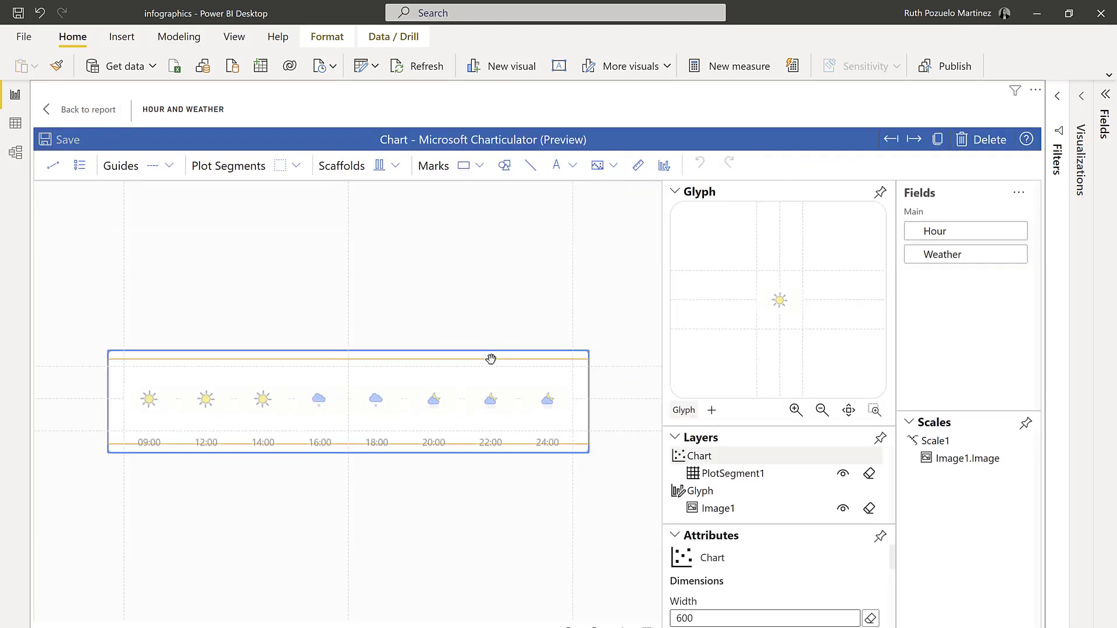
Step: Shrink the plot area and draw two vertical lines on either side of the icon
{"action": "left_click_drag", "start_coordinate": [493, 366], "coordinate": [491, 362]}
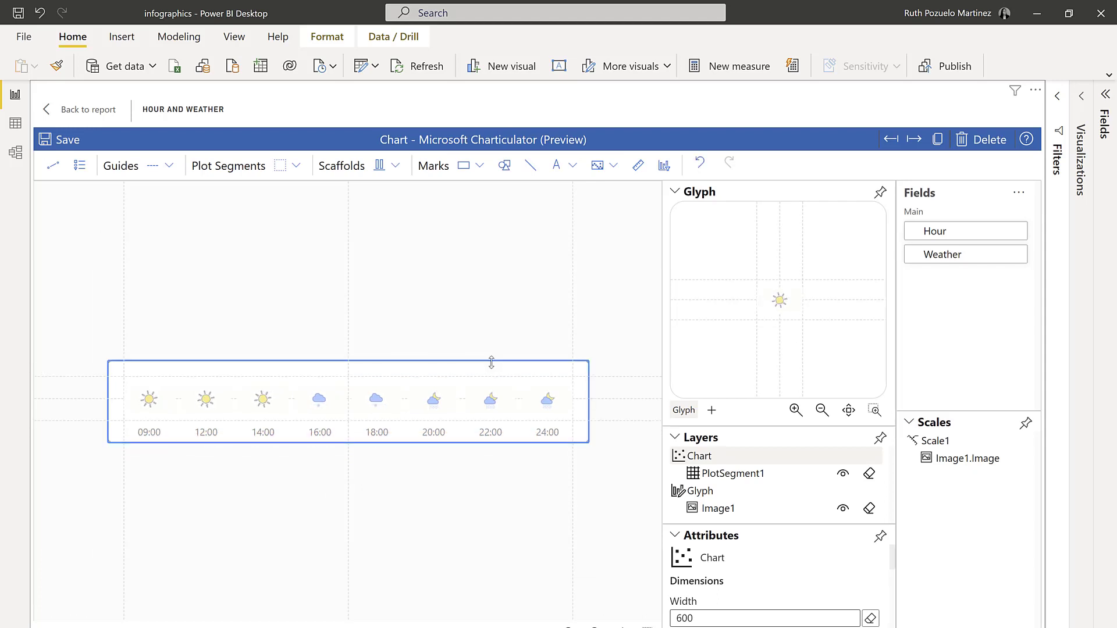
{"action": "left_click", "coordinate": [530, 165]}
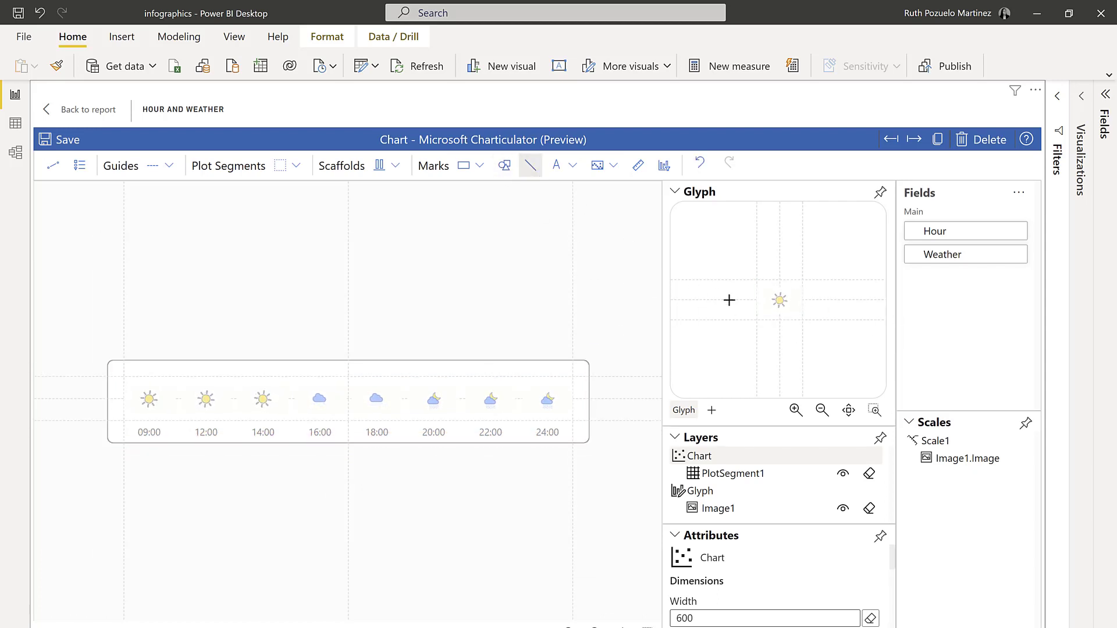
{"action": "left_click_drag", "start_coordinate": [757, 280], "coordinate": [757, 319]}
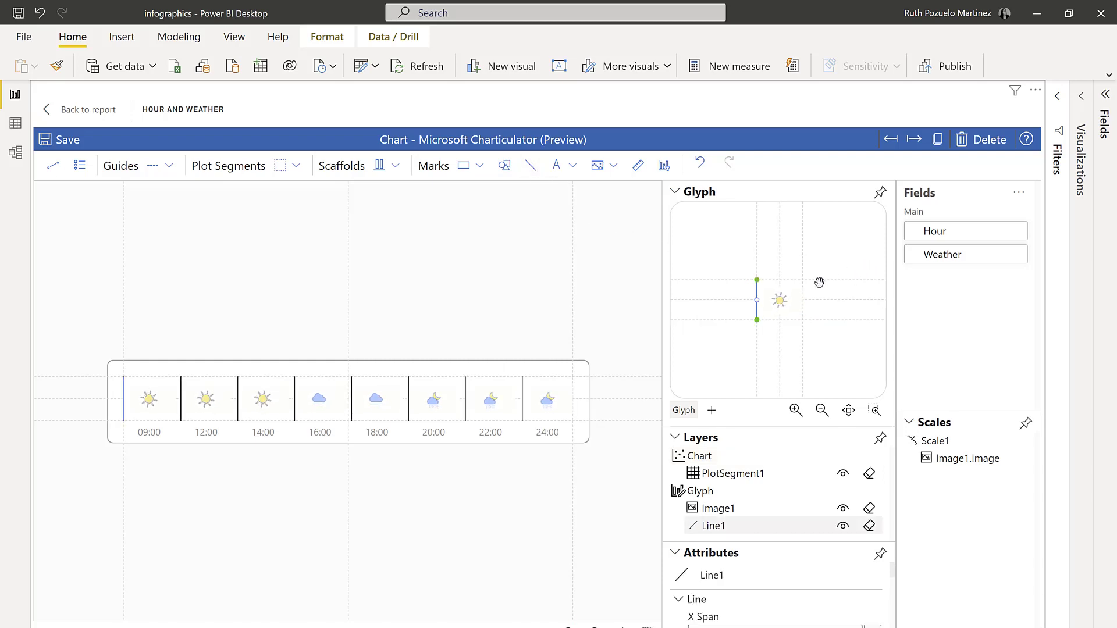
{"action": "left_click", "coordinate": [530, 165]}
{"action": "mouse_move", "coordinate": [805, 300]}
{"action": "left_mouse_down"}
{"action": "mouse_move", "coordinate": [805, 317]}
{"action": "mouse_move", "coordinate": [825, 318]}
{"action": "left_mouse_up"}
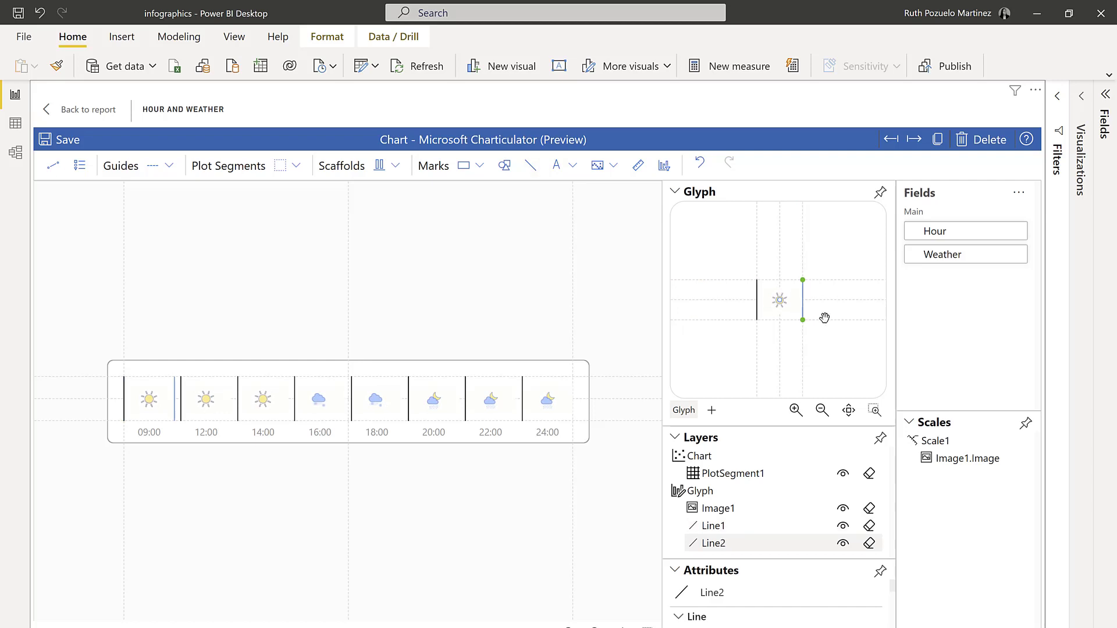
{"action": "left_click", "coordinate": [674, 192]}
Step: Make the first line dashed with a gray #bdbdbd stroke
{"action": "left_click", "coordinate": [736, 300]}
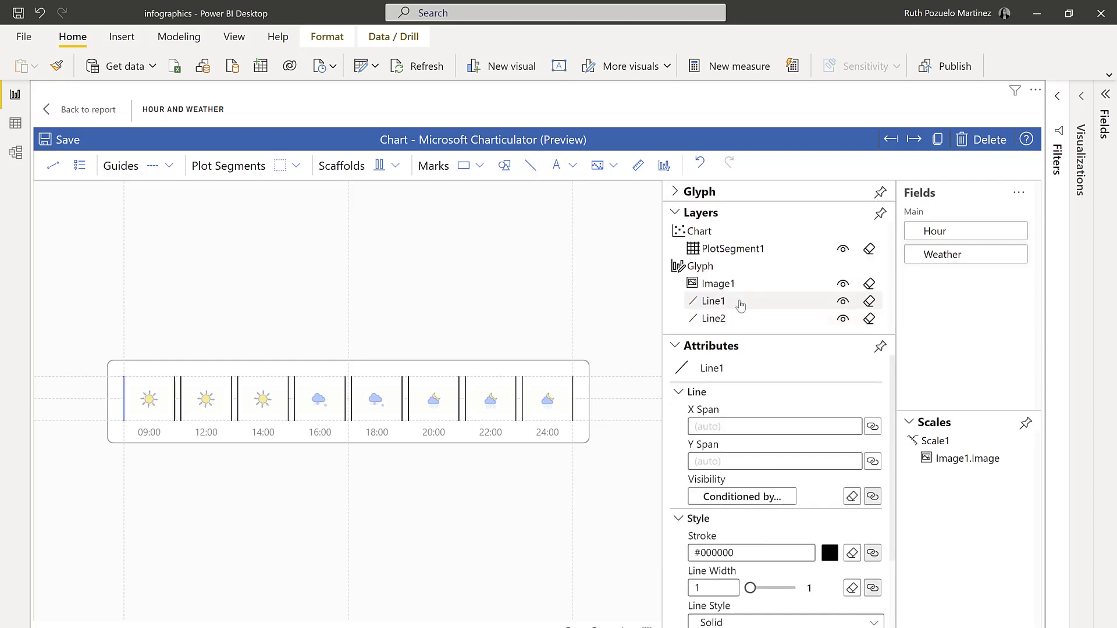
{"action": "scroll", "coordinate": [780, 540], "scroll_direction": "down", "scroll_amount": 2}
{"action": "left_click", "coordinate": [762, 510]}
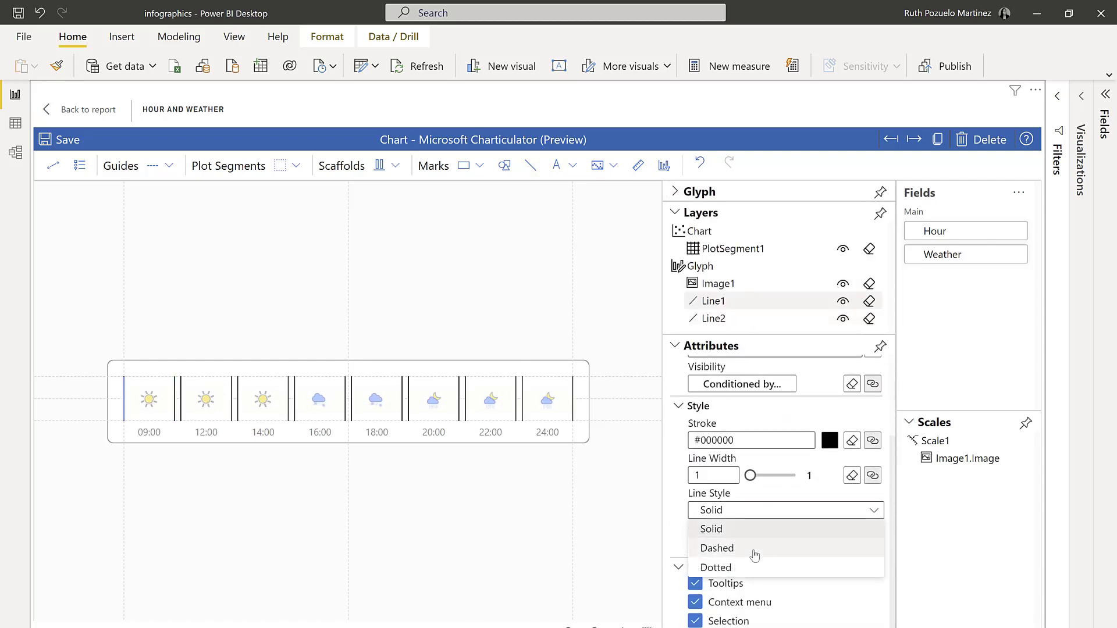
{"action": "left_click", "coordinate": [751, 548]}
{"action": "left_click", "coordinate": [830, 440]}
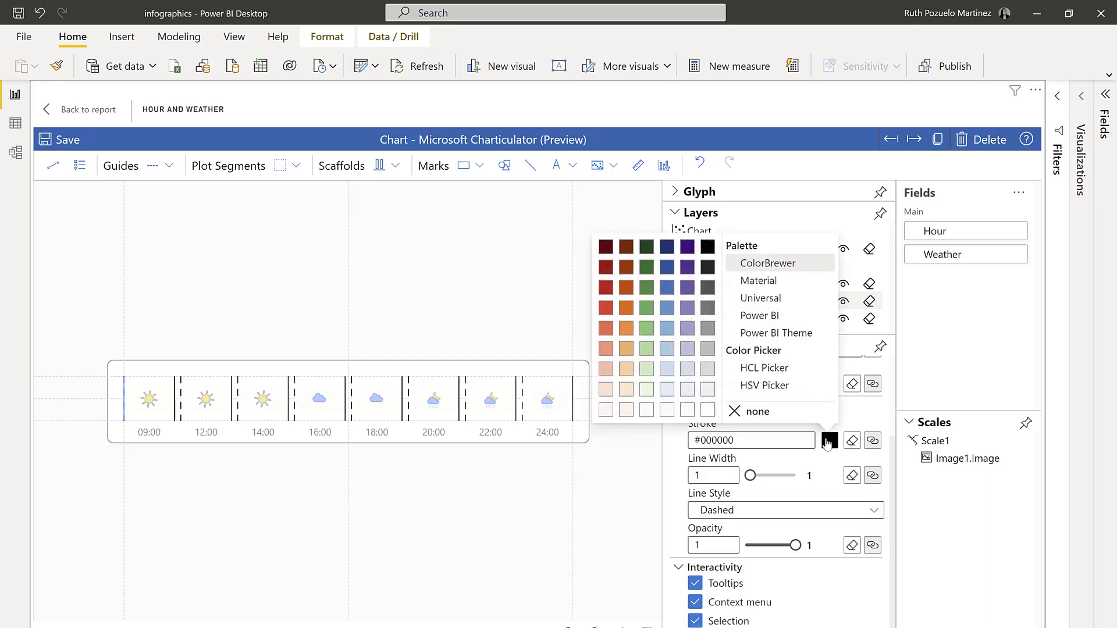
{"action": "left_click", "coordinate": [708, 349]}
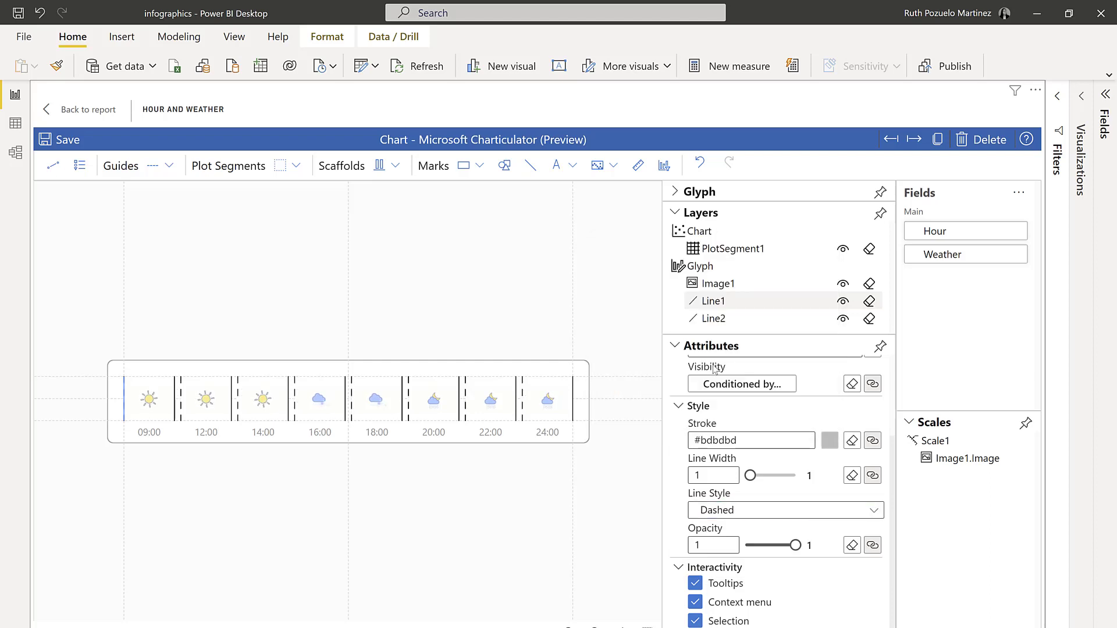
Step: Give the second line a very light gray #f0f0f0 stroke and dashed style
{"action": "left_click", "coordinate": [728, 319]}
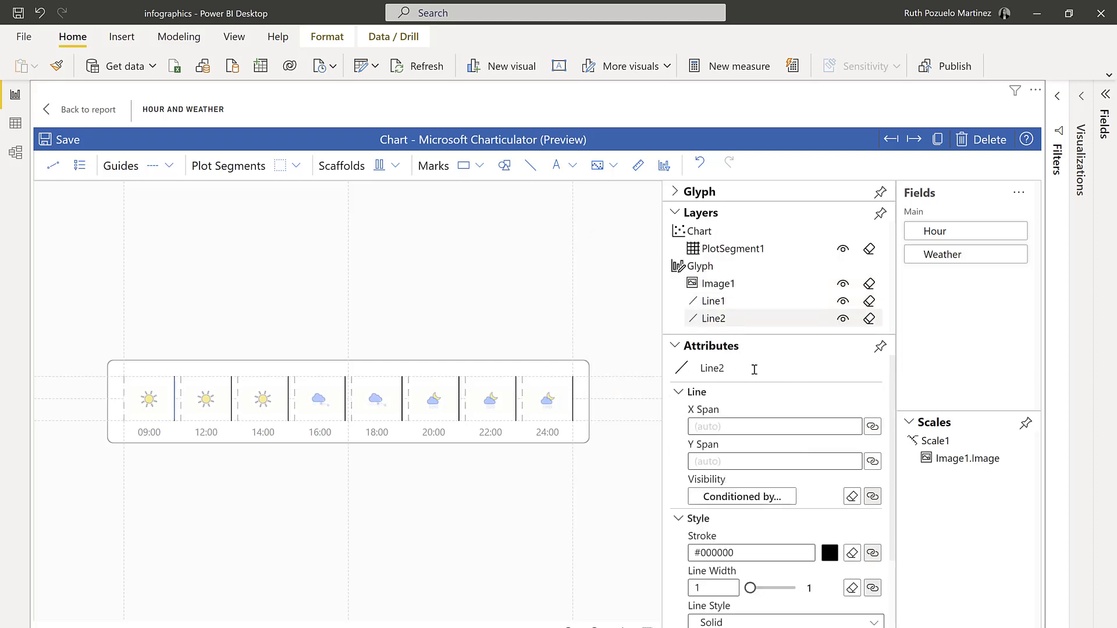
{"action": "left_click", "coordinate": [829, 556]}
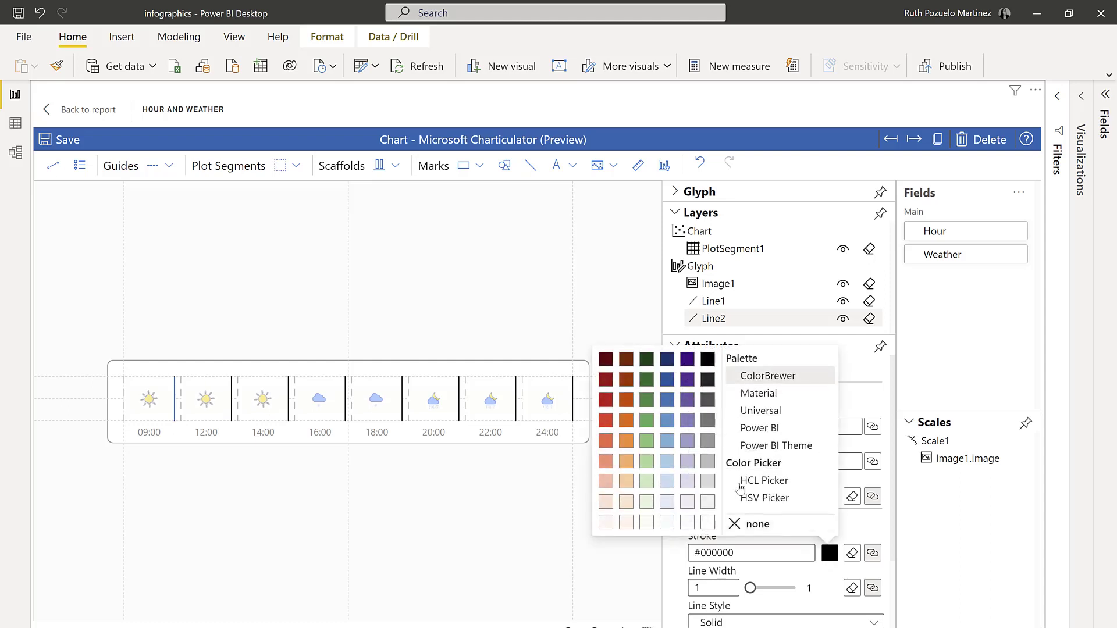
{"action": "left_click", "coordinate": [709, 503]}
{"action": "scroll", "coordinate": [797, 523], "scroll_direction": "down", "scroll_amount": 2}
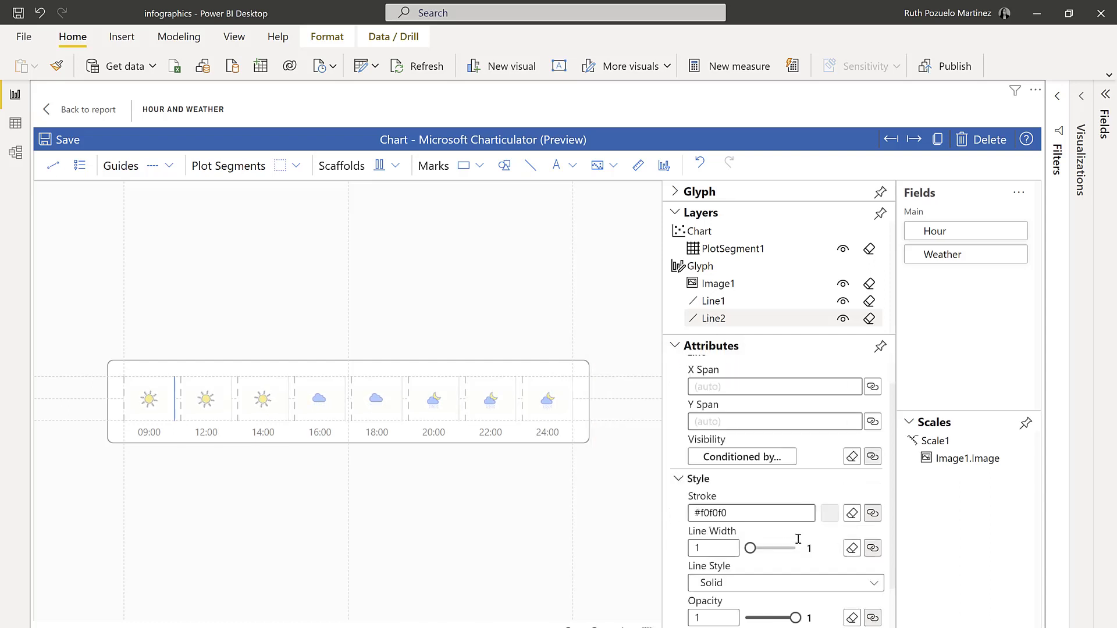
{"action": "left_click", "coordinate": [797, 510]}
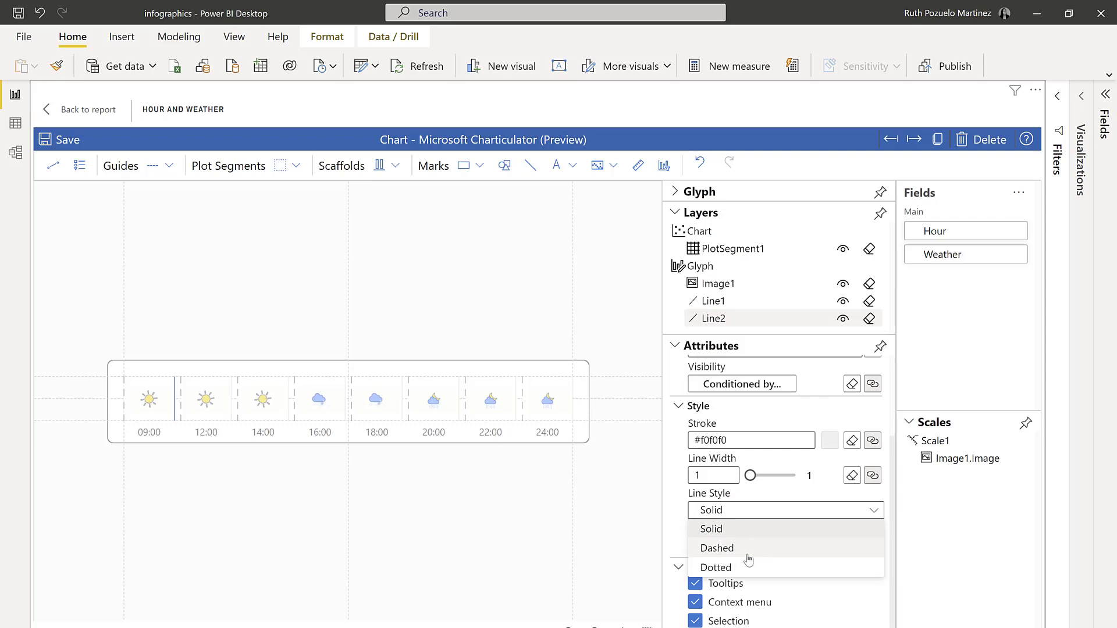
{"action": "left_click", "coordinate": [747, 549]}
{"action": "left_click", "coordinate": [605, 301]}
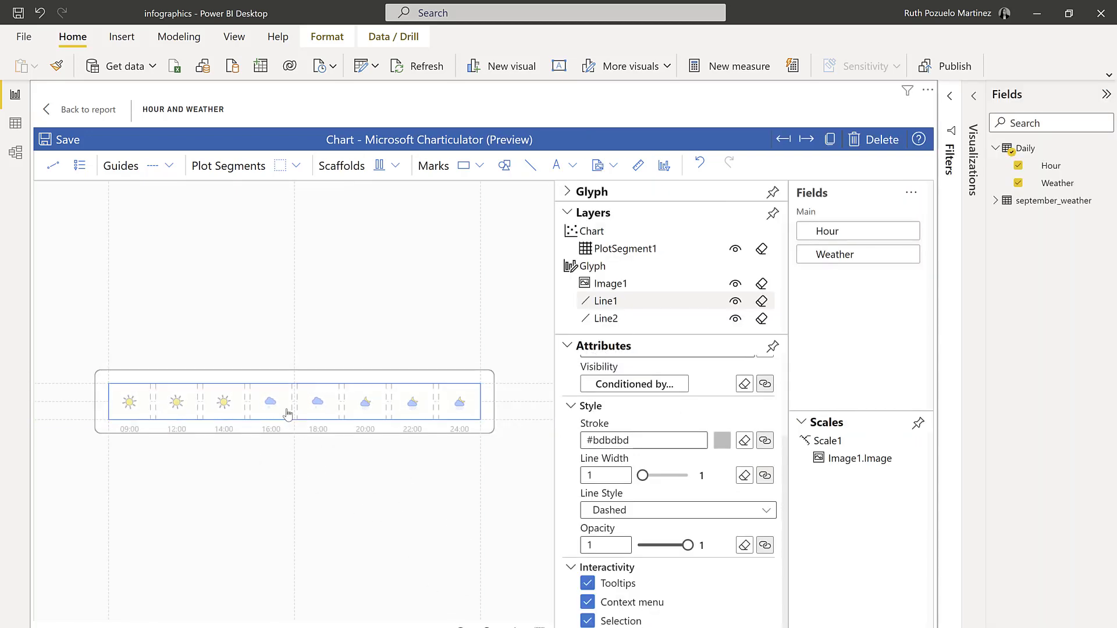
Step: Set the plot segment gap to 0, save the chart, and return to the report
{"action": "left_click", "coordinate": [621, 250]}
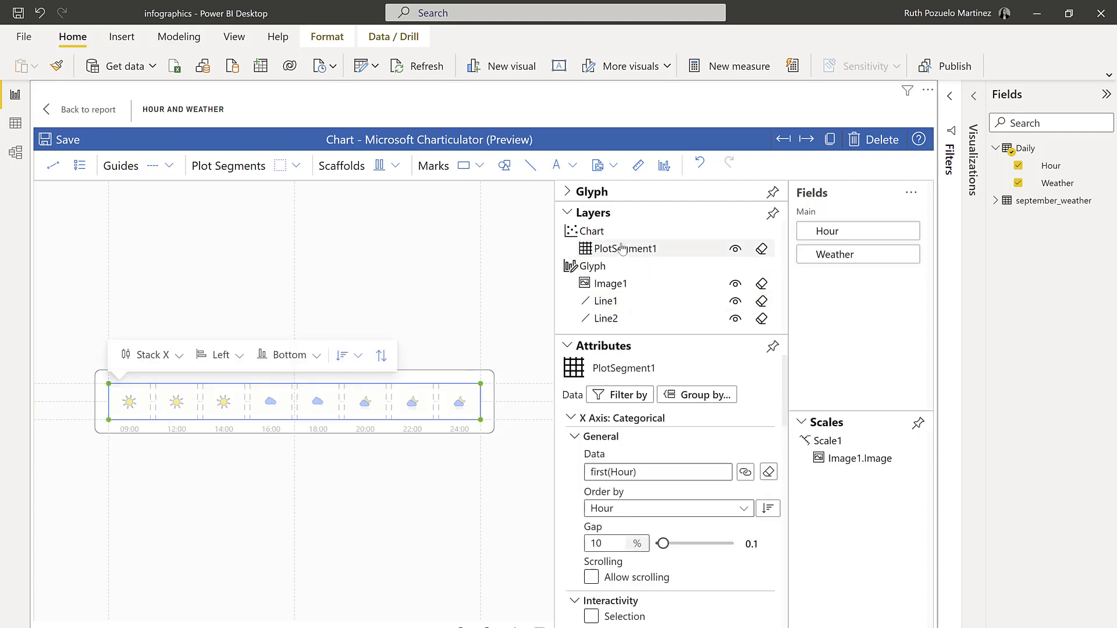
{"action": "left_click_drag", "start_coordinate": [605, 543], "coordinate": [582, 542]}
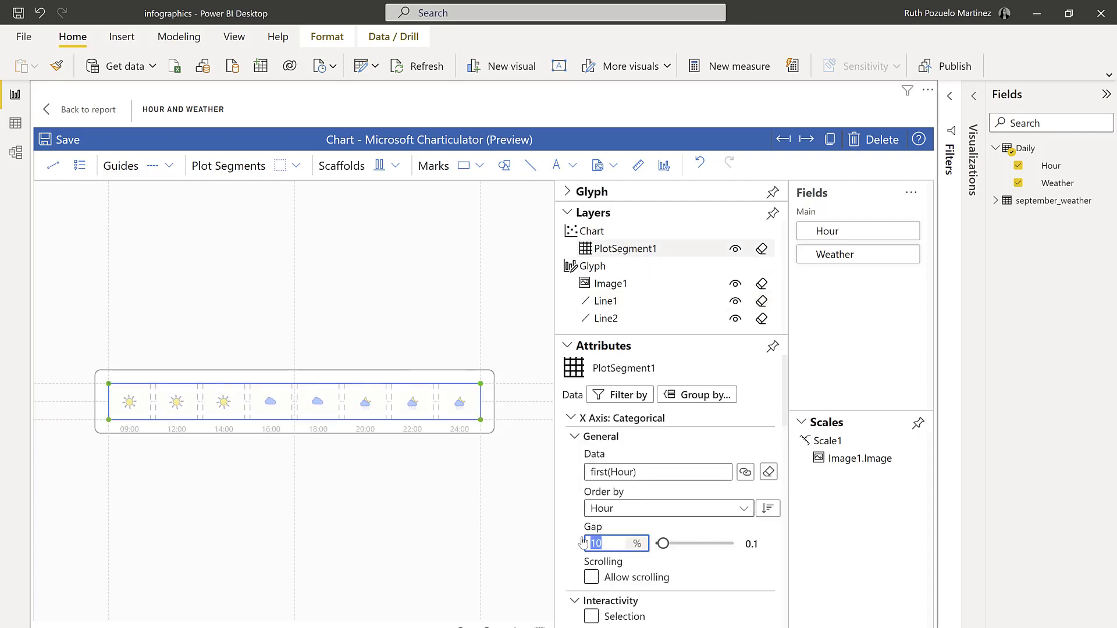
{"action": "type", "text": "0"}
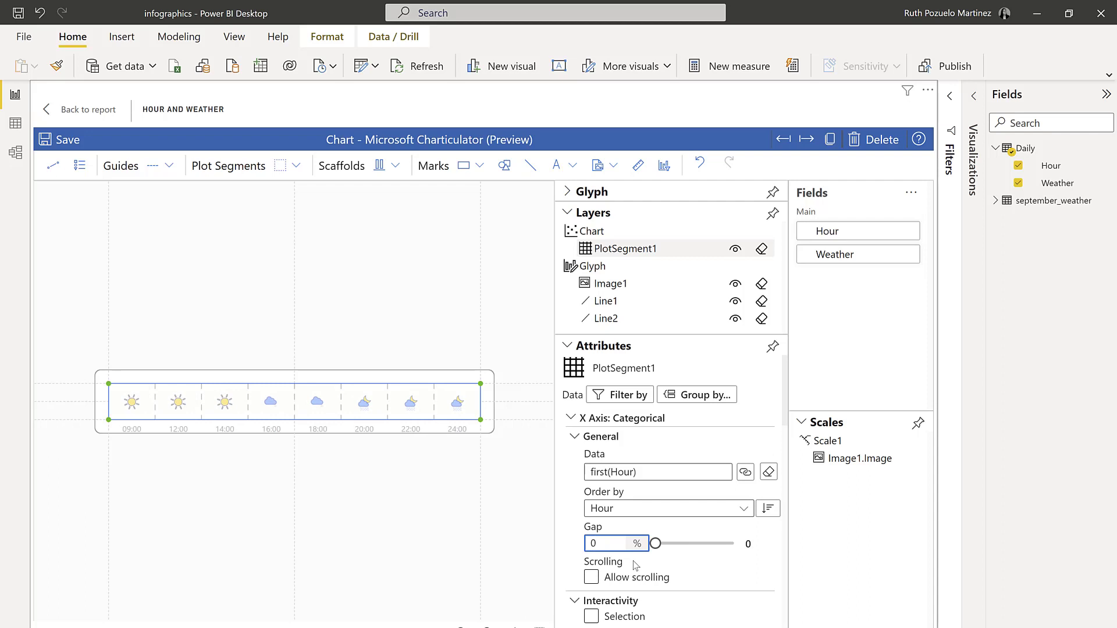
{"action": "left_click", "coordinate": [44, 142]}
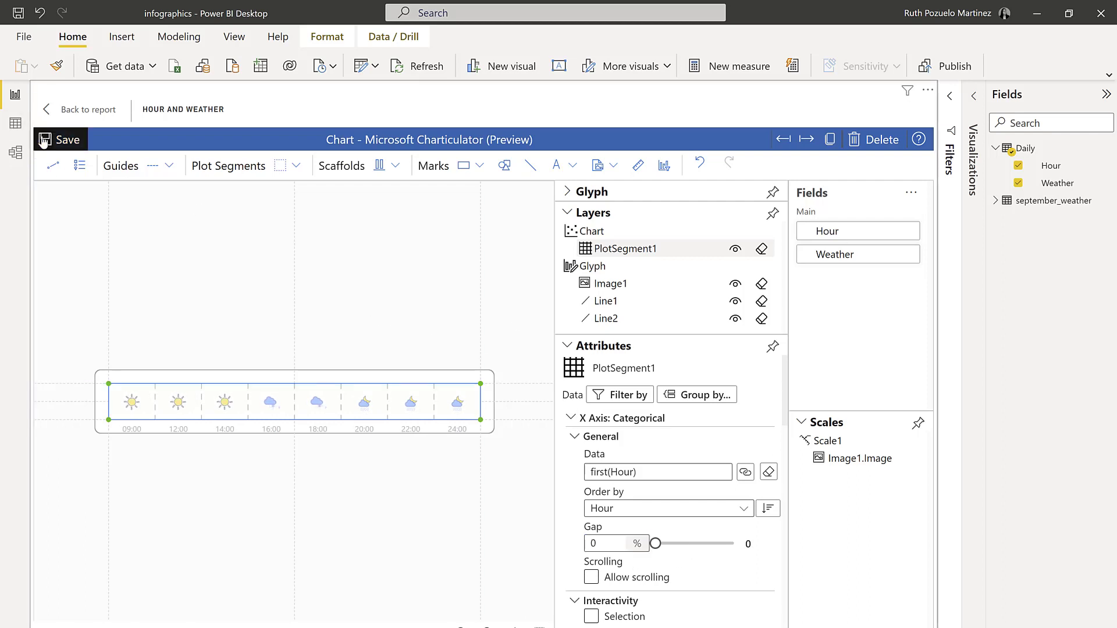
{"action": "left_click", "coordinate": [62, 113]}
{"action": "left_click", "coordinate": [732, 405]}
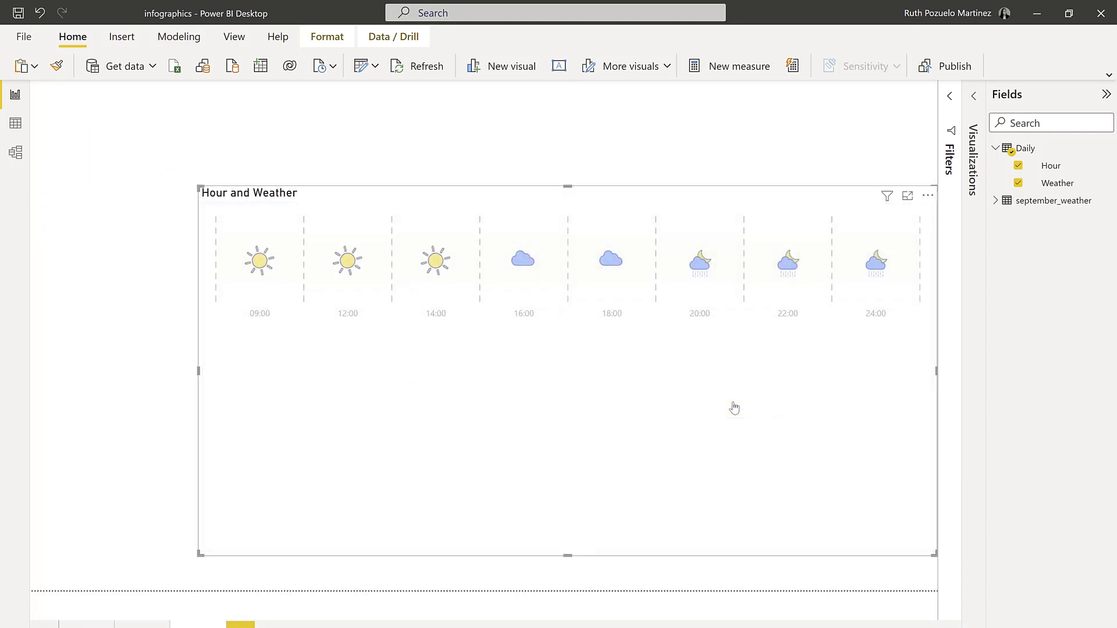